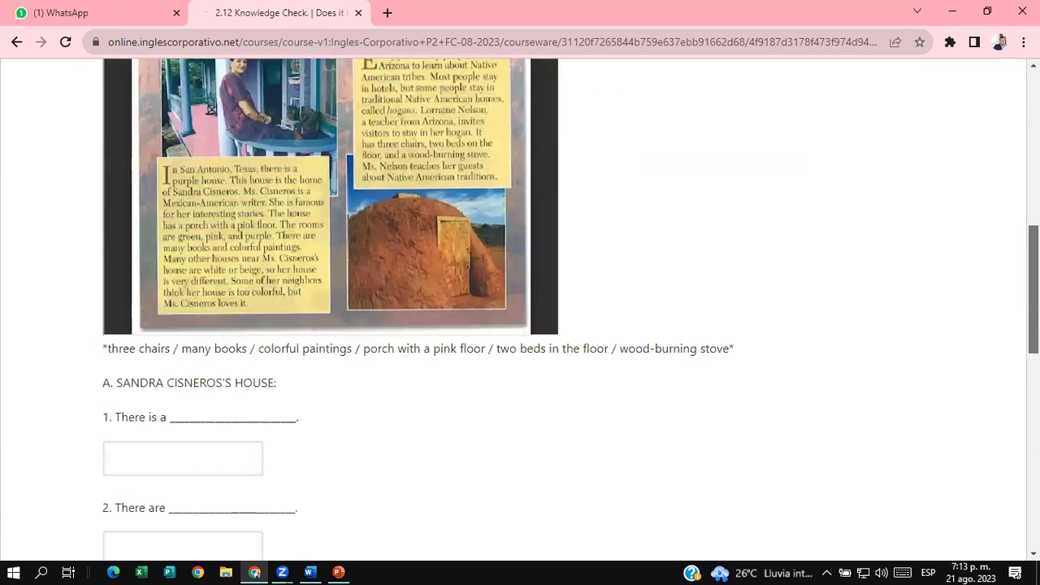
Review the Knowledge Check's instructions, the reading on two special houses, the phrase list and the answer blanks in sections A and B
{"action": "scroll", "coordinate": [520, 309], "scroll_direction": "down", "scroll_amount": 1}
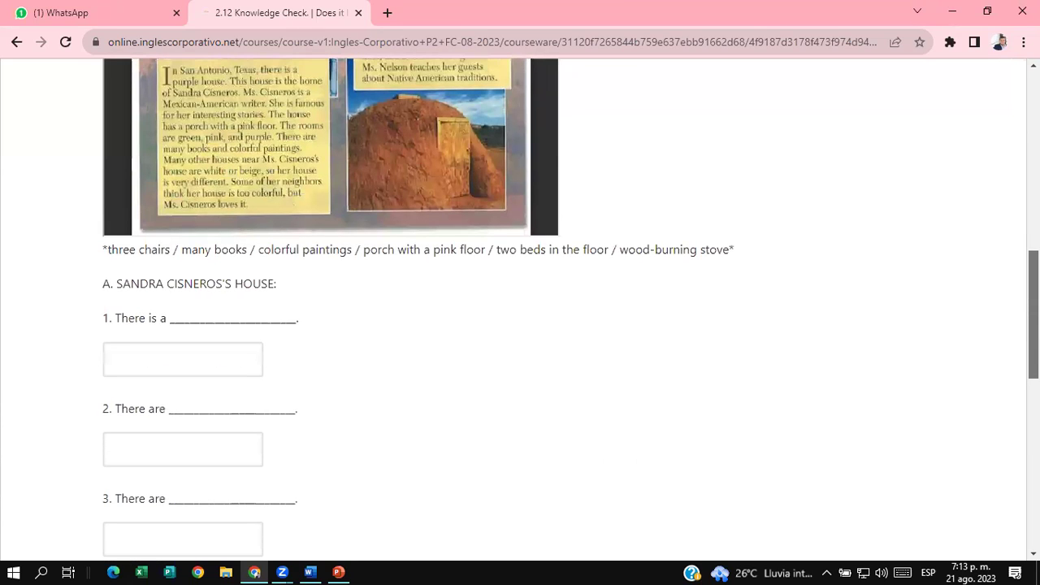
{"action": "scroll", "coordinate": [520, 308], "scroll_direction": "down", "scroll_amount": 1}
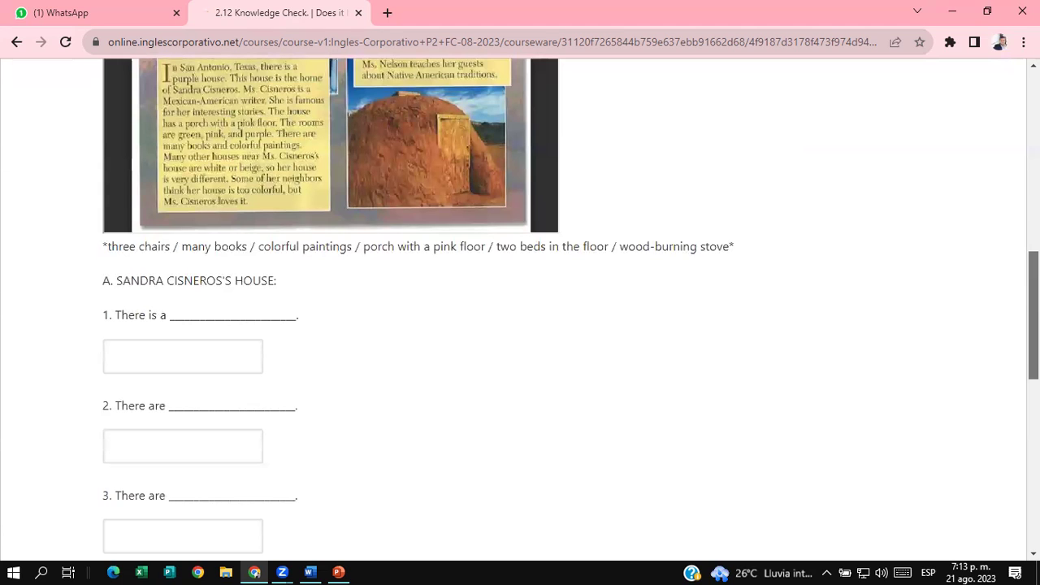
{"action": "scroll", "coordinate": [520, 309], "scroll_direction": "down", "scroll_amount": 1}
{"action": "scroll", "coordinate": [520, 309], "scroll_direction": "down", "scroll_amount": 1}
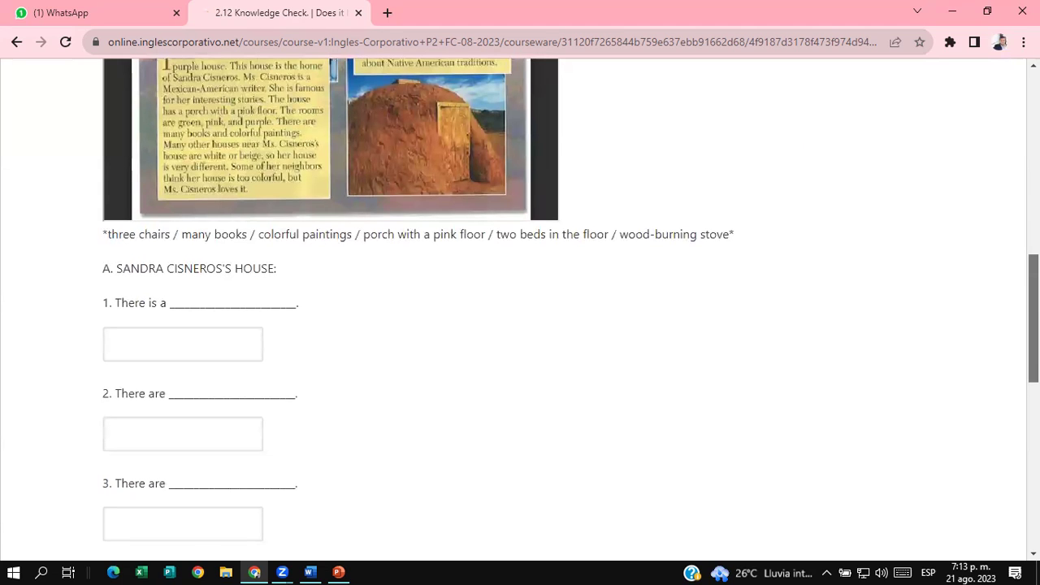
{"action": "scroll", "coordinate": [520, 309], "scroll_direction": "down", "scroll_amount": 1}
{"action": "scroll", "coordinate": [520, 309], "scroll_direction": "down", "scroll_amount": 1}
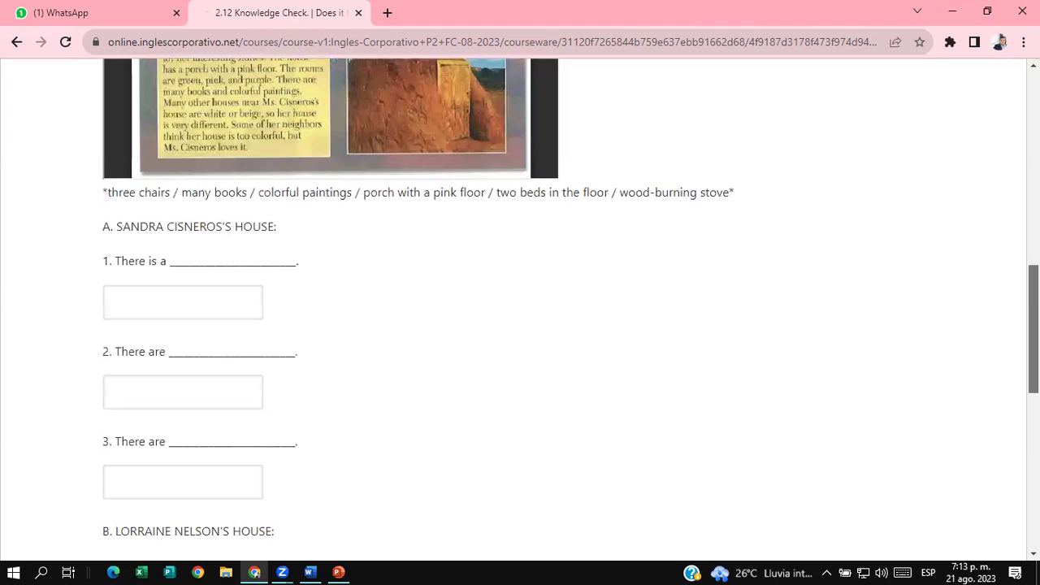
{"action": "scroll", "coordinate": [520, 308], "scroll_direction": "down", "scroll_amount": 1}
{"action": "scroll", "coordinate": [520, 309], "scroll_direction": "down", "scroll_amount": 1}
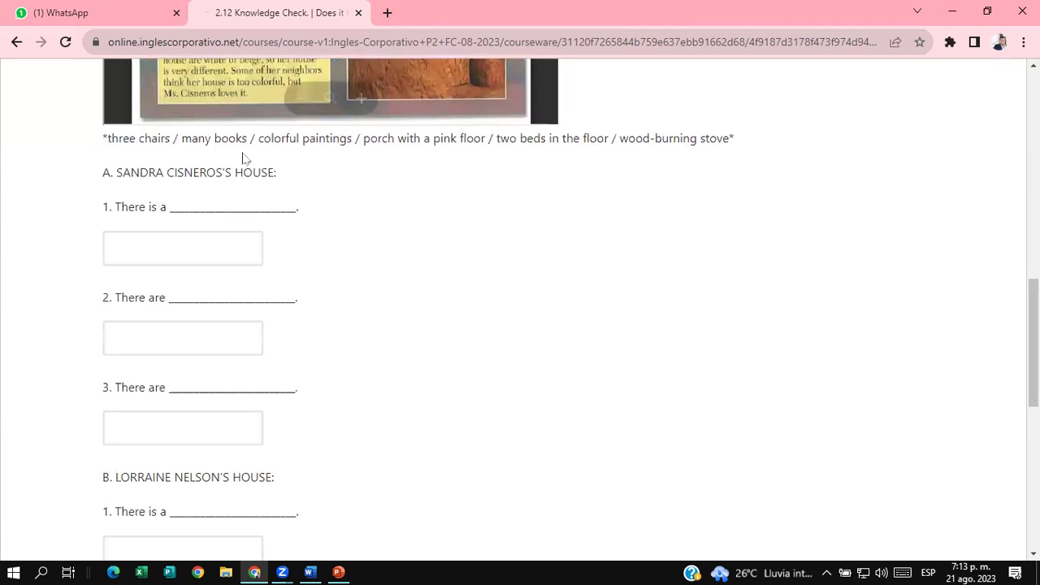
{"action": "mouse_move", "coordinate": [226, 89]}
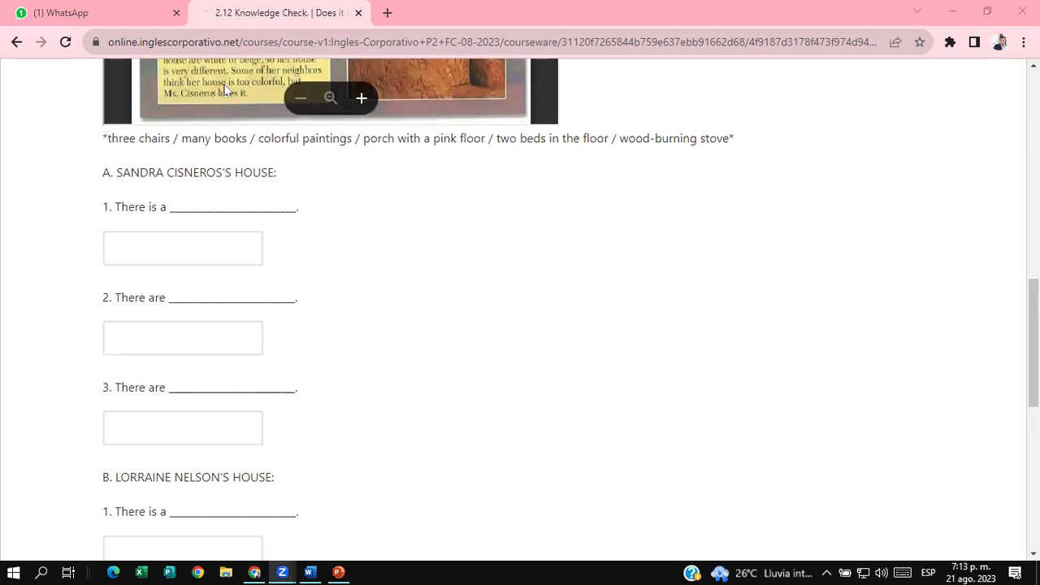
{"action": "mouse_move", "coordinate": [105, 151]}
{"action": "left_mouse_down"}
{"action": "mouse_move", "coordinate": [344, 163]}
{"action": "mouse_move", "coordinate": [756, 150]}
{"action": "left_mouse_up"}
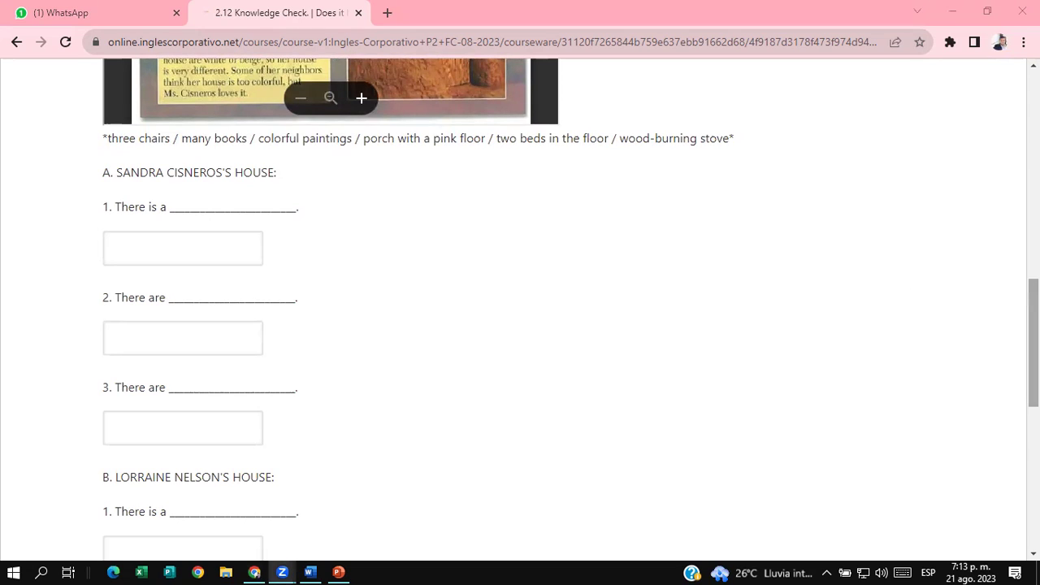
{"action": "scroll", "coordinate": [520, 309], "scroll_direction": "down", "scroll_amount": 2}
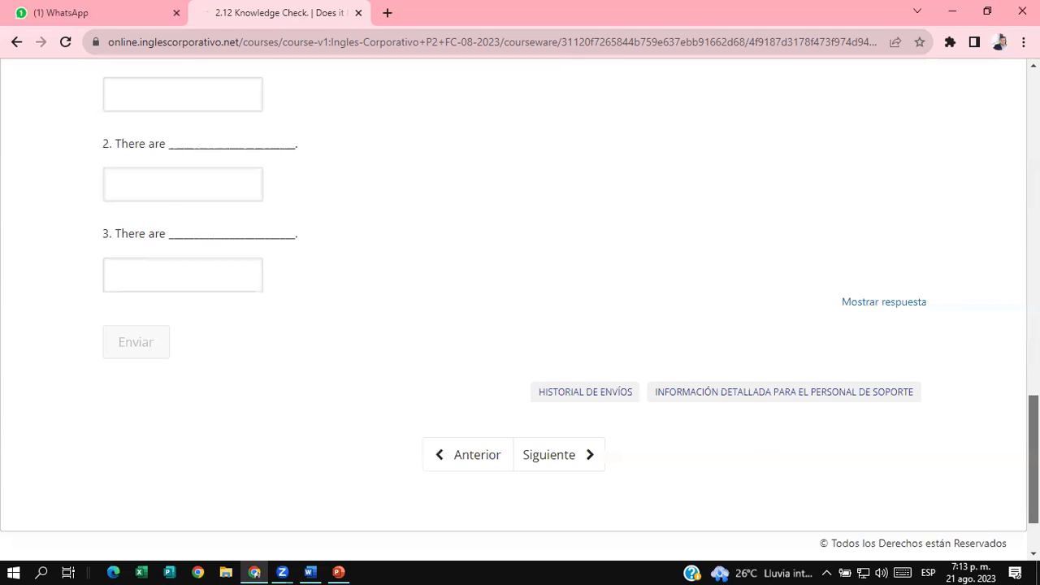
{"action": "scroll", "coordinate": [1010, 230], "scroll_direction": "down", "scroll_amount": 1}
{"action": "scroll", "coordinate": [1010, 230], "scroll_direction": "up", "scroll_amount": 4}
{"action": "scroll", "coordinate": [520, 309], "scroll_direction": "down", "scroll_amount": 1}
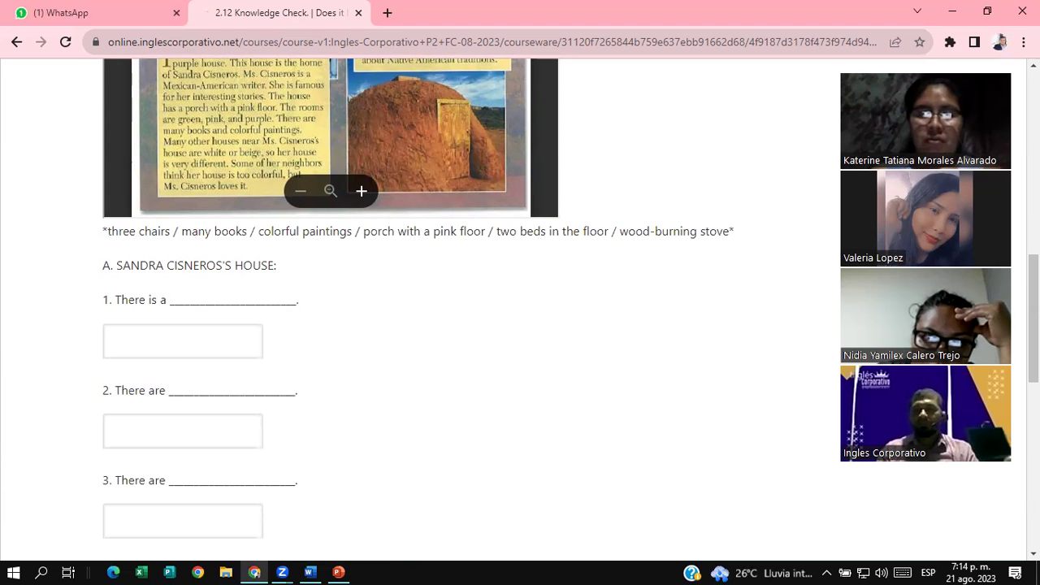
{"action": "scroll", "coordinate": [455, 308], "scroll_direction": "up", "scroll_amount": 3}
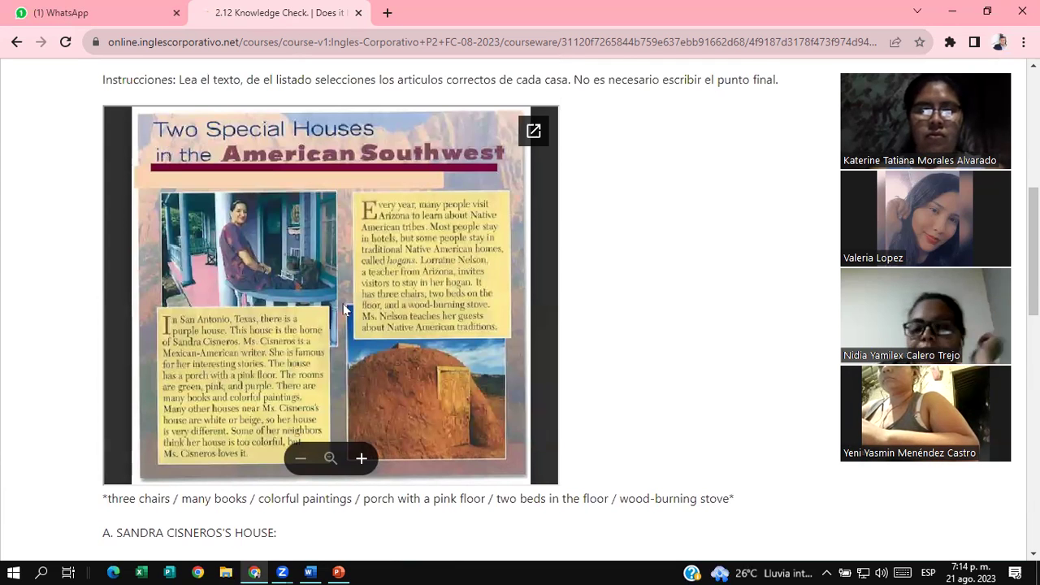
{"action": "scroll", "coordinate": [109, 239], "scroll_direction": "down", "scroll_amount": 5}
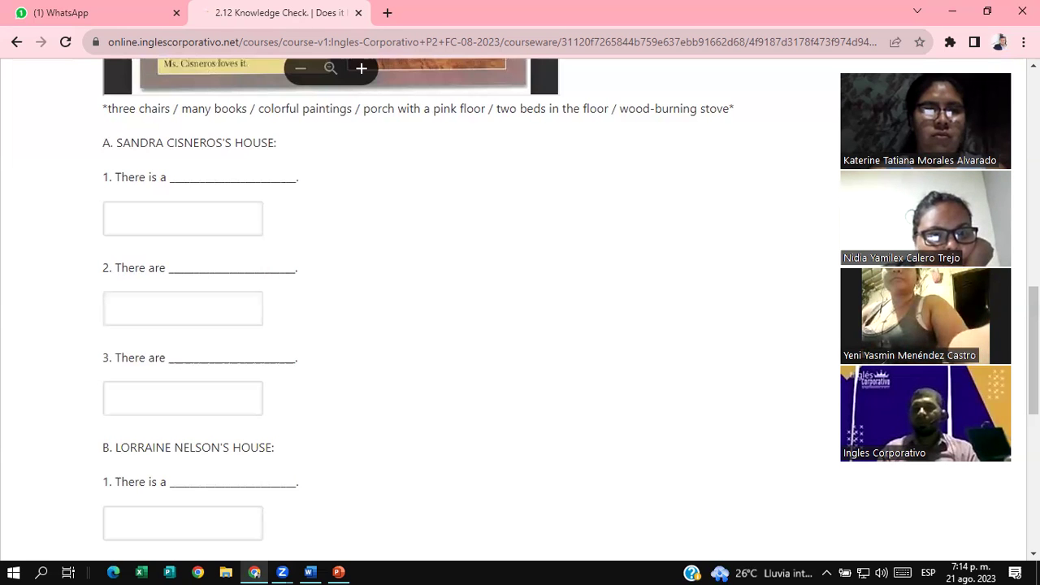
{"action": "scroll", "coordinate": [329, 195], "scroll_direction": "up", "scroll_amount": 3}
{"action": "scroll", "coordinate": [329, 195], "scroll_direction": "up", "scroll_amount": 9}
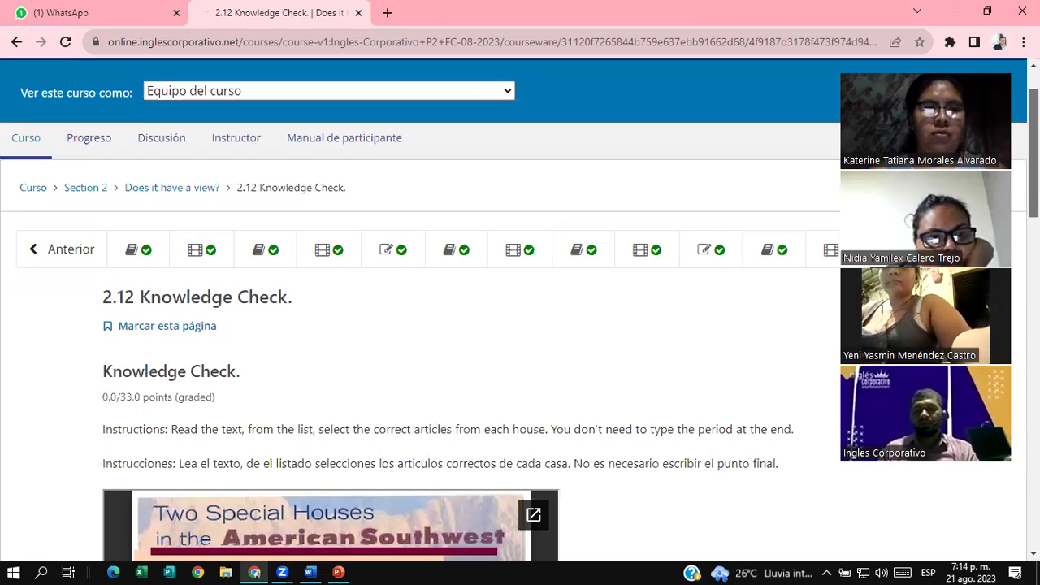
Complete section A's first sentence, "There is a", with the answer "porch with a pink floor"
{"action": "scroll", "coordinate": [330, 195], "scroll_direction": "down", "scroll_amount": 5}
{"action": "scroll", "coordinate": [330, 195], "scroll_direction": "down", "scroll_amount": 4}
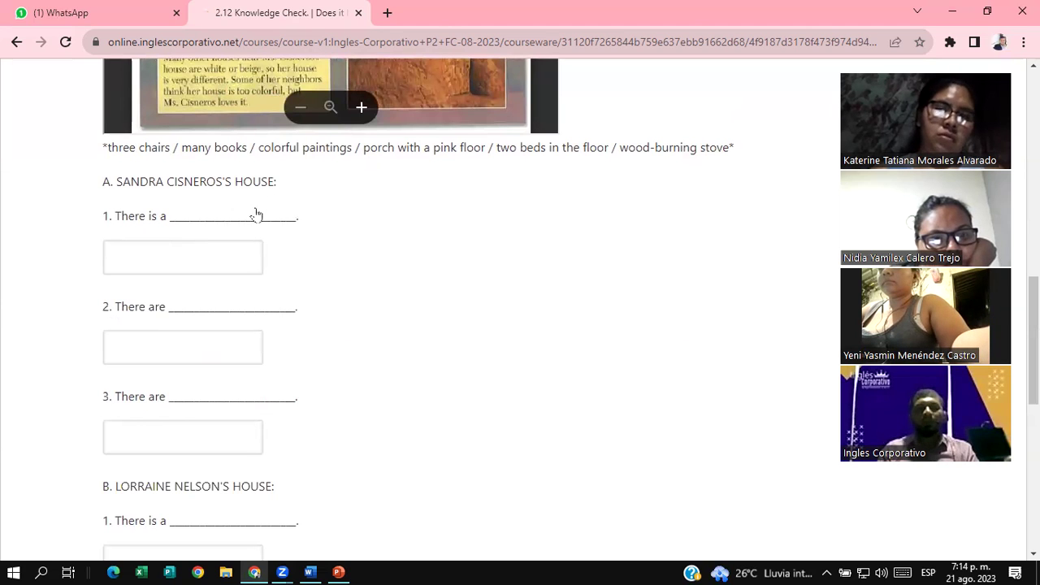
{"action": "left_click", "coordinate": [157, 260]}
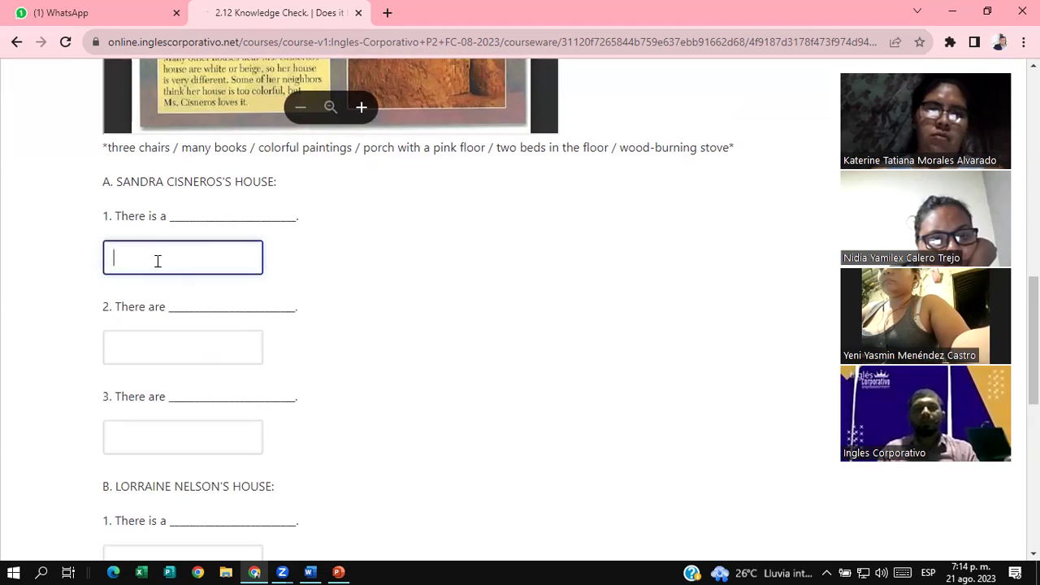
{"action": "type", "text": "porch "}
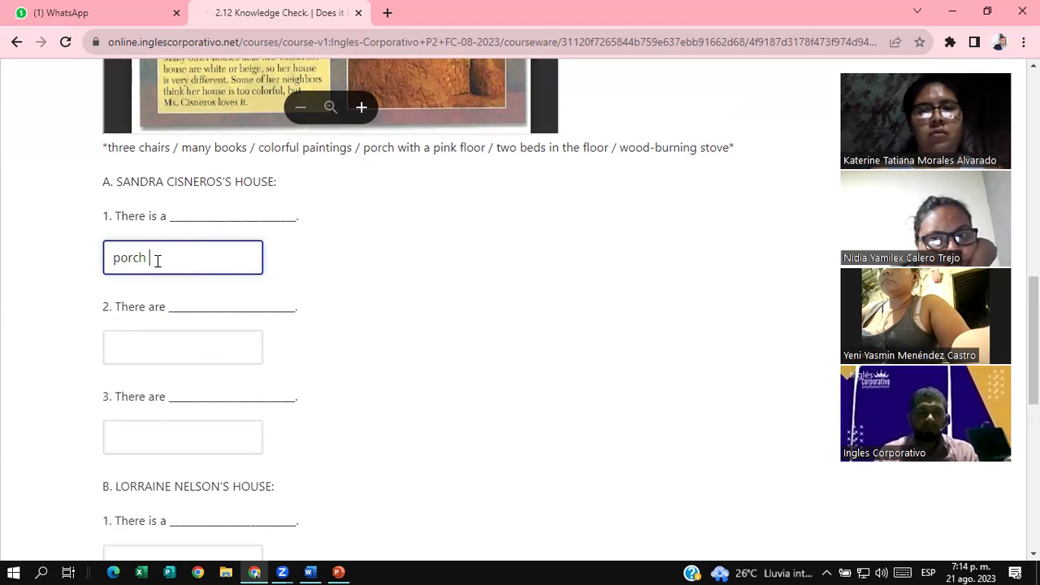
{"action": "type", "text": "with a "}
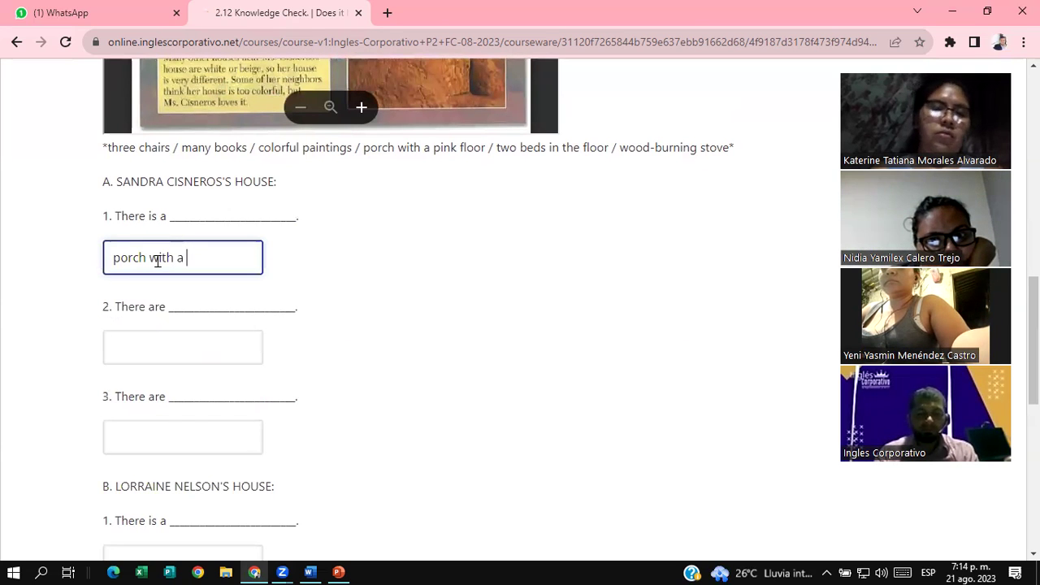
{"action": "type", "text": "pink floor"}
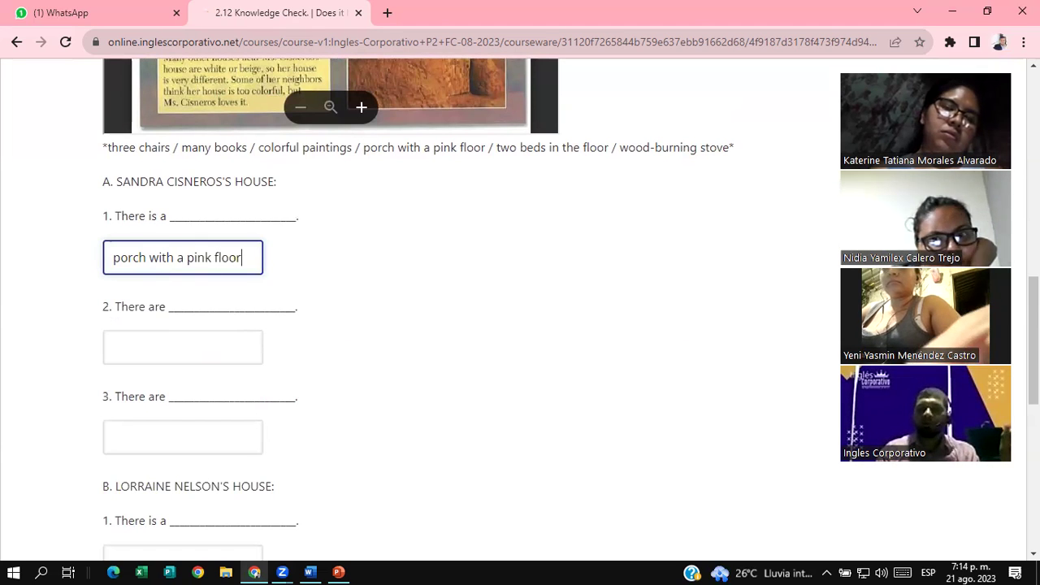
Fill in section A's second sentence, "There are", with the answer "colorful paintings"
{"action": "scroll", "coordinate": [762, 261], "scroll_direction": "down", "scroll_amount": 1}
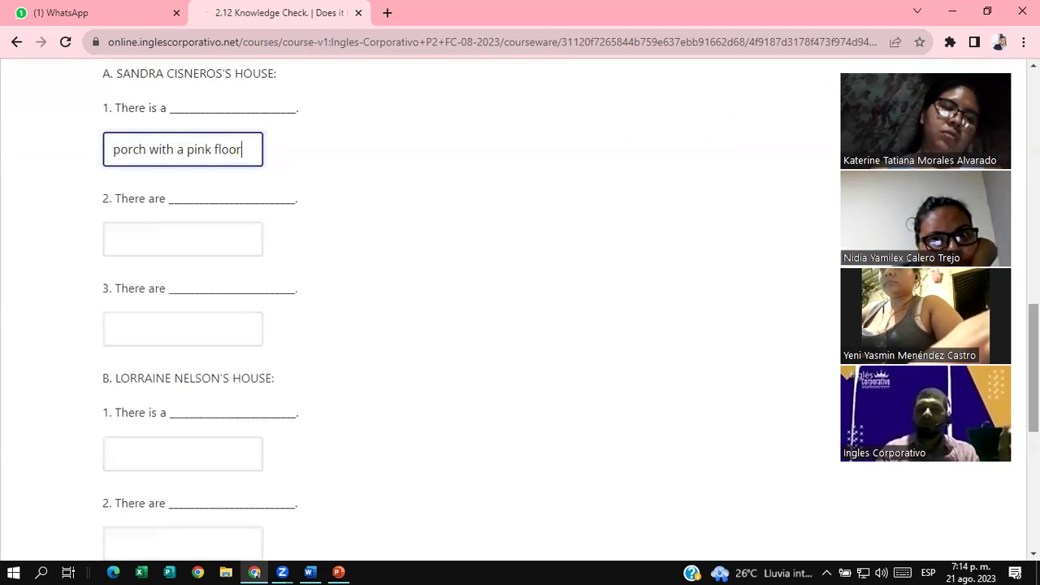
{"action": "left_click", "coordinate": [207, 239]}
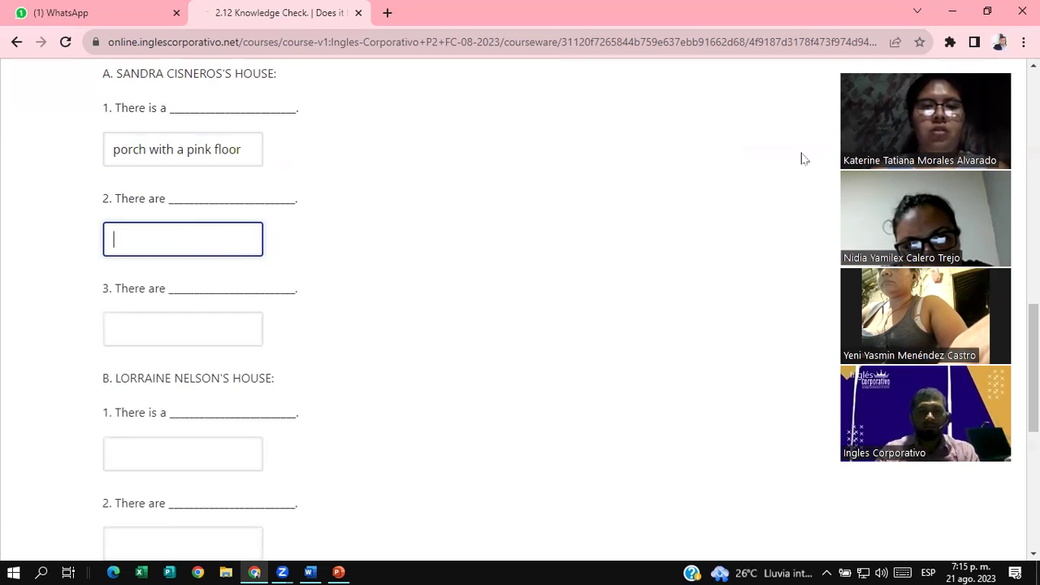
{"action": "scroll", "coordinate": [406, 308], "scroll_direction": "up", "scroll_amount": 4}
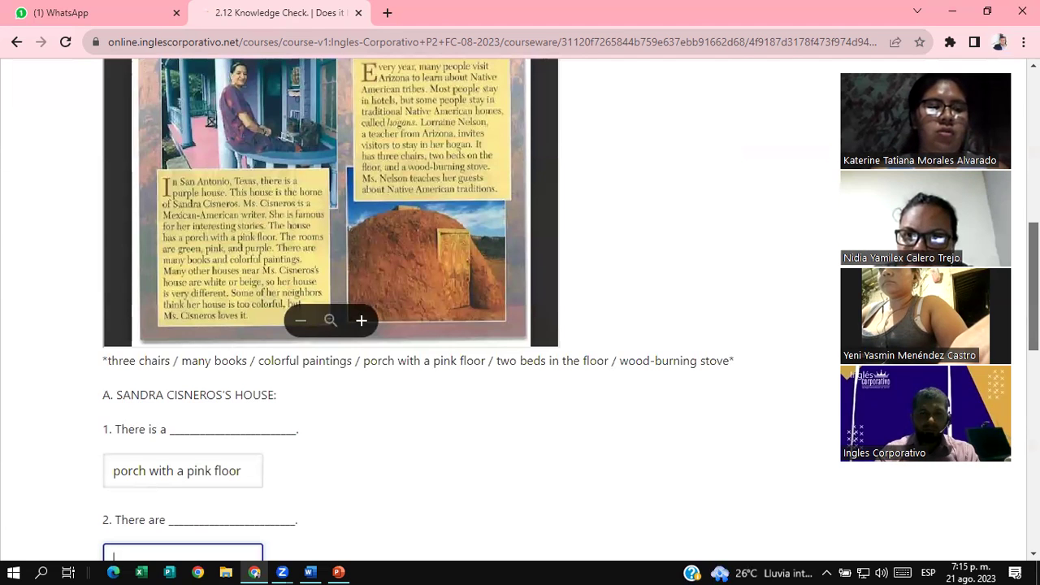
{"action": "scroll", "coordinate": [546, 301], "scroll_direction": "down", "scroll_amount": 1}
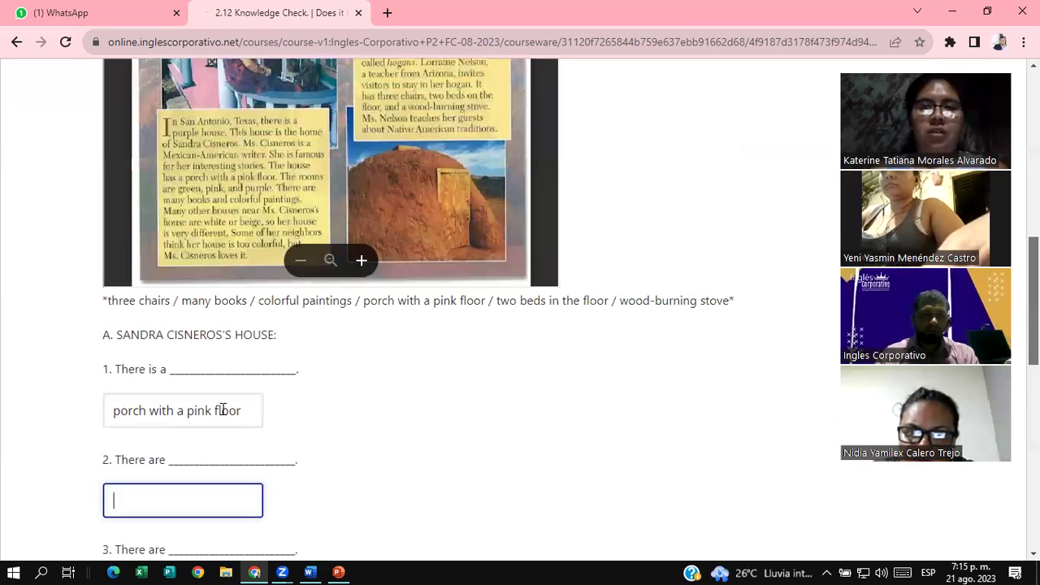
{"action": "scroll", "coordinate": [223, 409], "scroll_direction": "down", "scroll_amount": 1}
{"action": "type", "text": "clor"}
{"action": "key", "text": "BackSpace"}
{"action": "key", "text": "BackSpace"}
{"action": "type", "text": "lorful "}
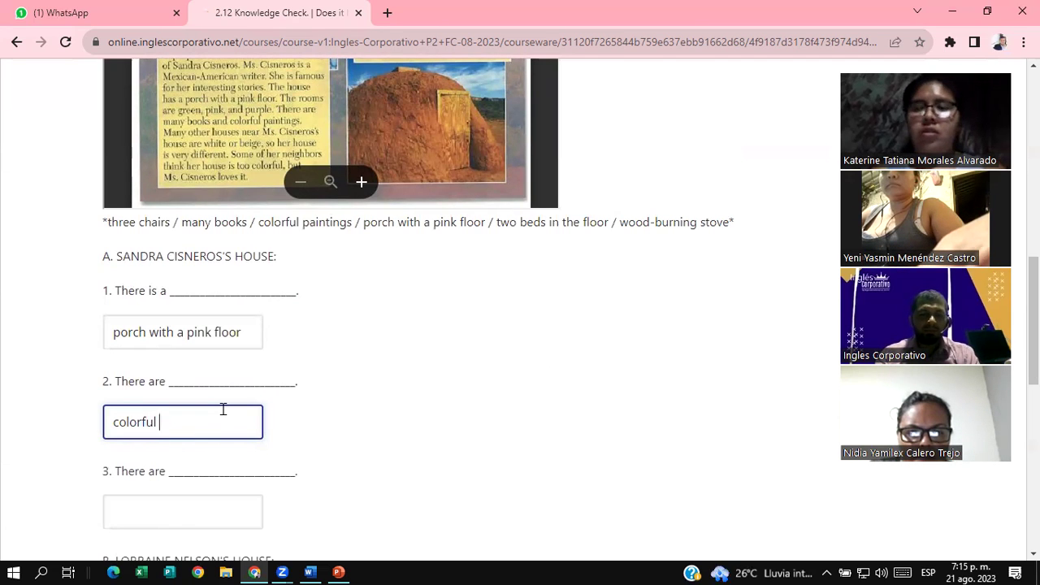
{"action": "type", "text": "paintings"}
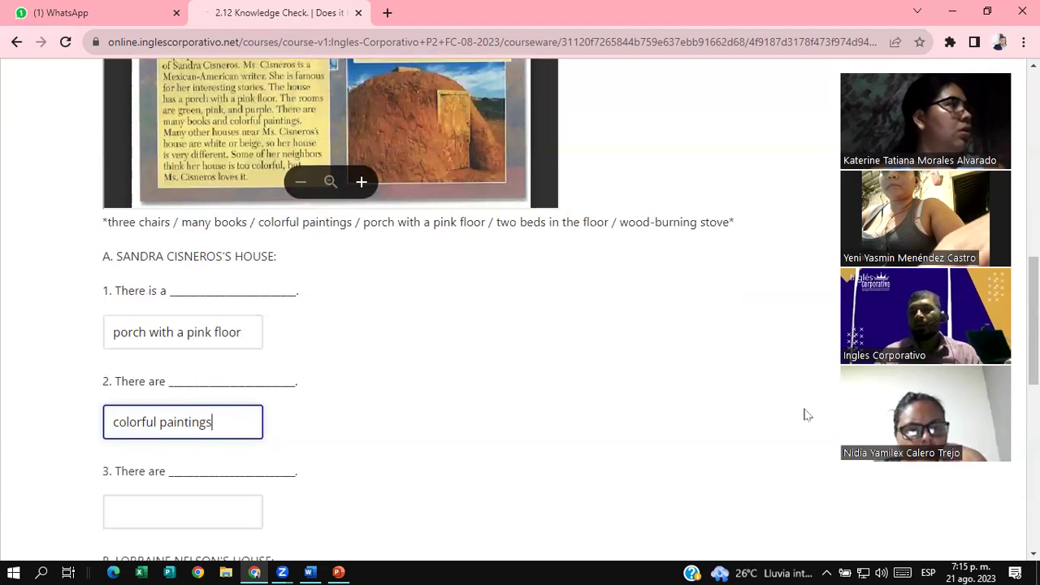
Fill in section A's third sentence, "There are", with the answer "many books"
{"action": "scroll", "coordinate": [406, 325], "scroll_direction": "down", "scroll_amount": 1}
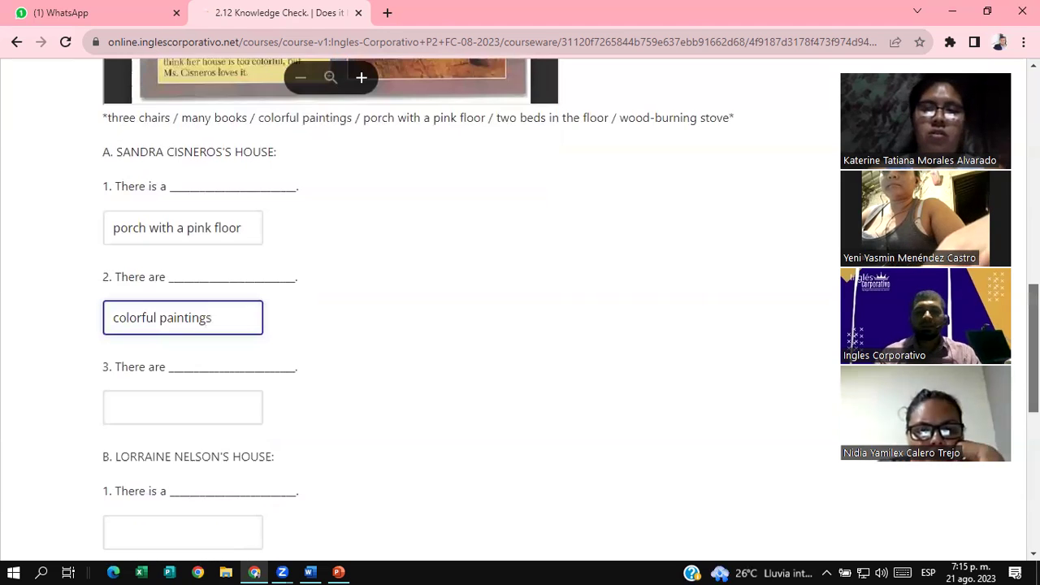
{"action": "scroll", "coordinate": [406, 325], "scroll_direction": "down", "scroll_amount": 1}
{"action": "scroll", "coordinate": [407, 325], "scroll_direction": "up", "scroll_amount": 2}
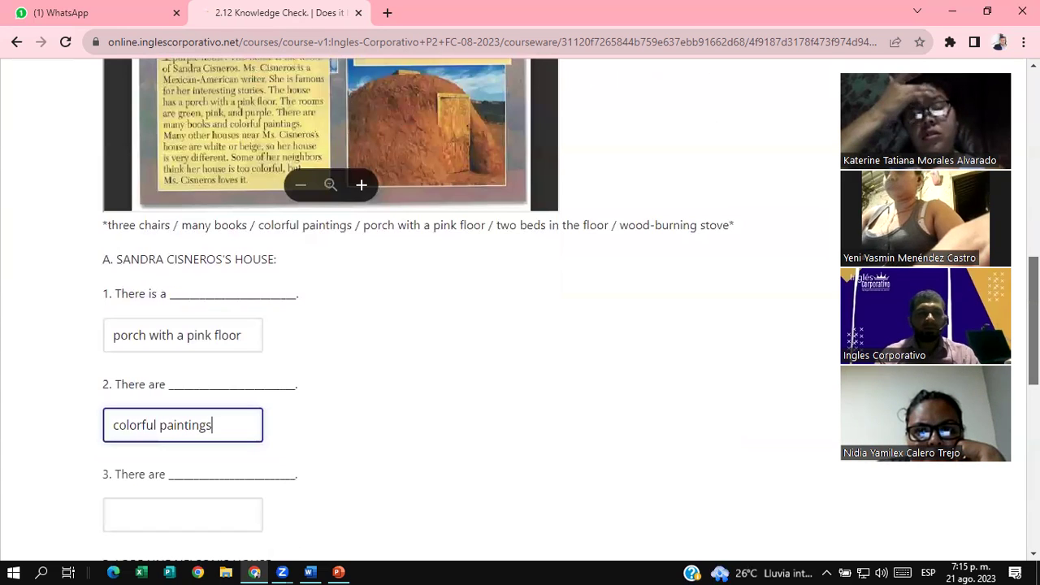
{"action": "scroll", "coordinate": [407, 325], "scroll_direction": "down", "scroll_amount": 1}
{"action": "scroll", "coordinate": [406, 325], "scroll_direction": "down", "scroll_amount": 1}
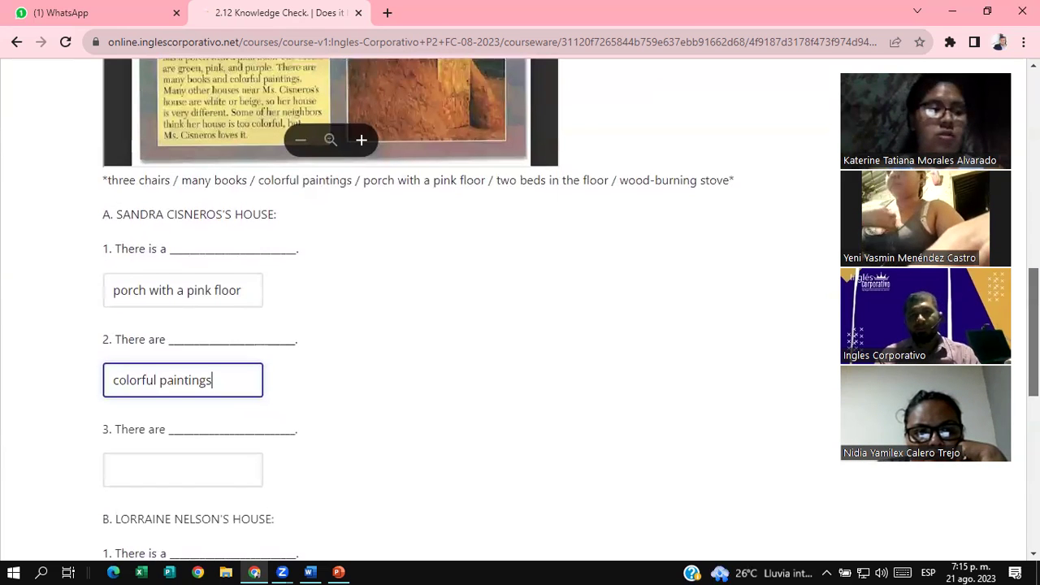
{"action": "scroll", "coordinate": [406, 325], "scroll_direction": "down", "scroll_amount": 1}
{"action": "scroll", "coordinate": [407, 325], "scroll_direction": "down", "scroll_amount": 1}
{"action": "scroll", "coordinate": [185, 447], "scroll_direction": "down", "scroll_amount": 1}
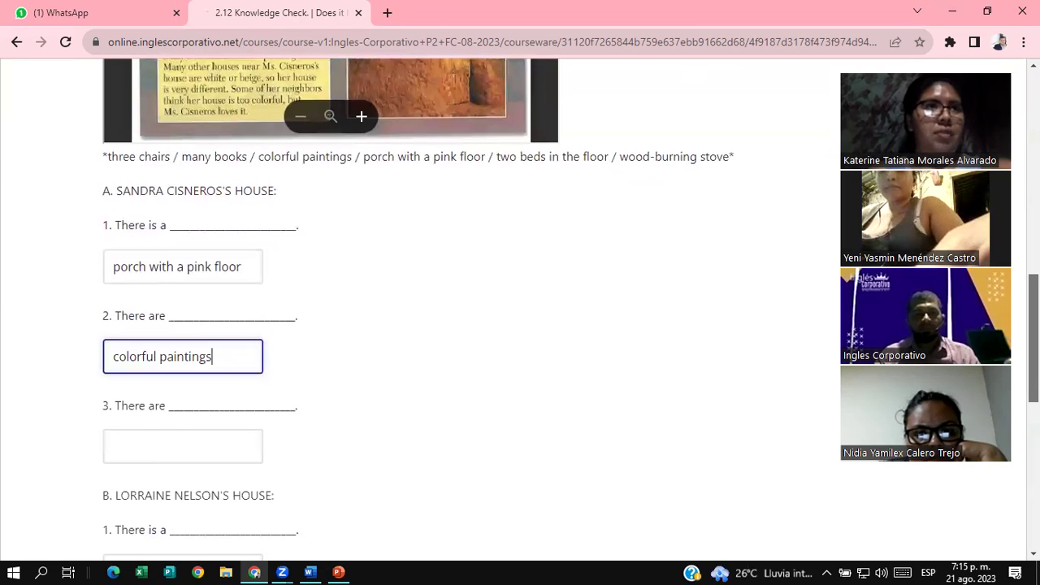
{"action": "left_click", "coordinate": [185, 448]}
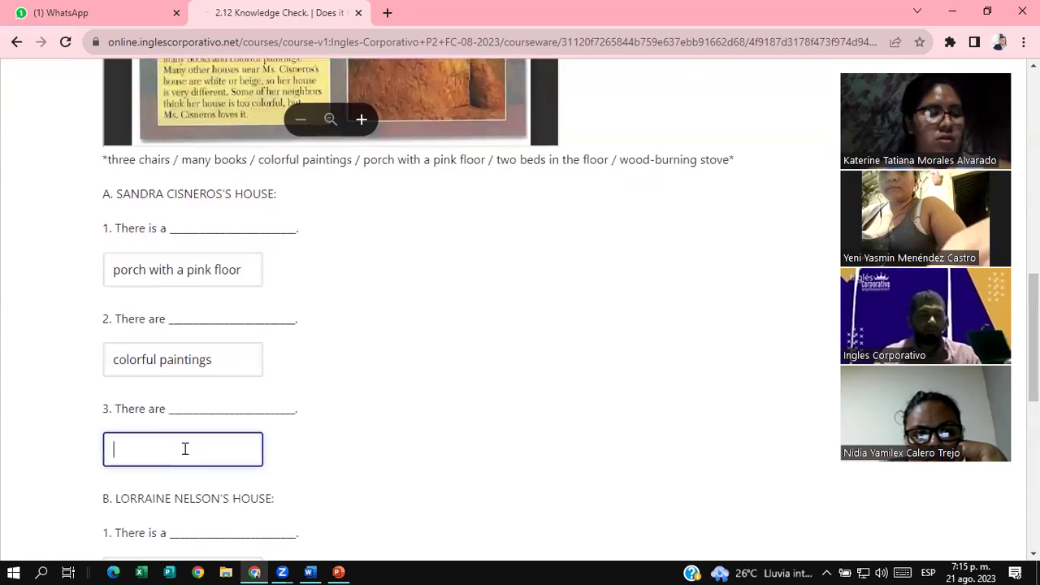
{"action": "type", "text": "many books"}
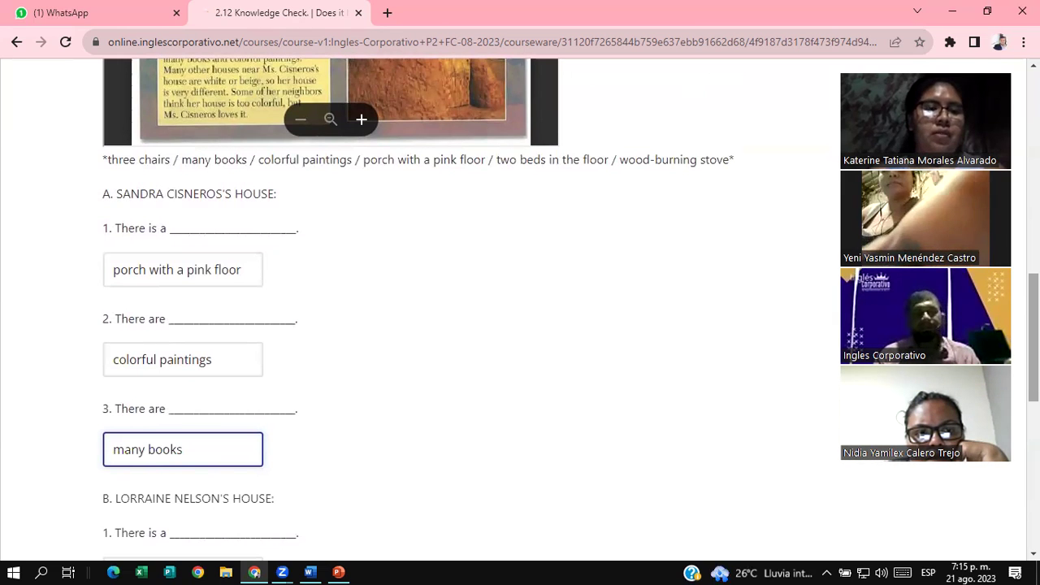
Fill in section B's first sentence, "There is a", with the answer "wood burnin-stove"
{"action": "scroll", "coordinate": [467, 309], "scroll_direction": "down", "scroll_amount": 1}
{"action": "scroll", "coordinate": [467, 309], "scroll_direction": "down", "scroll_amount": 1}
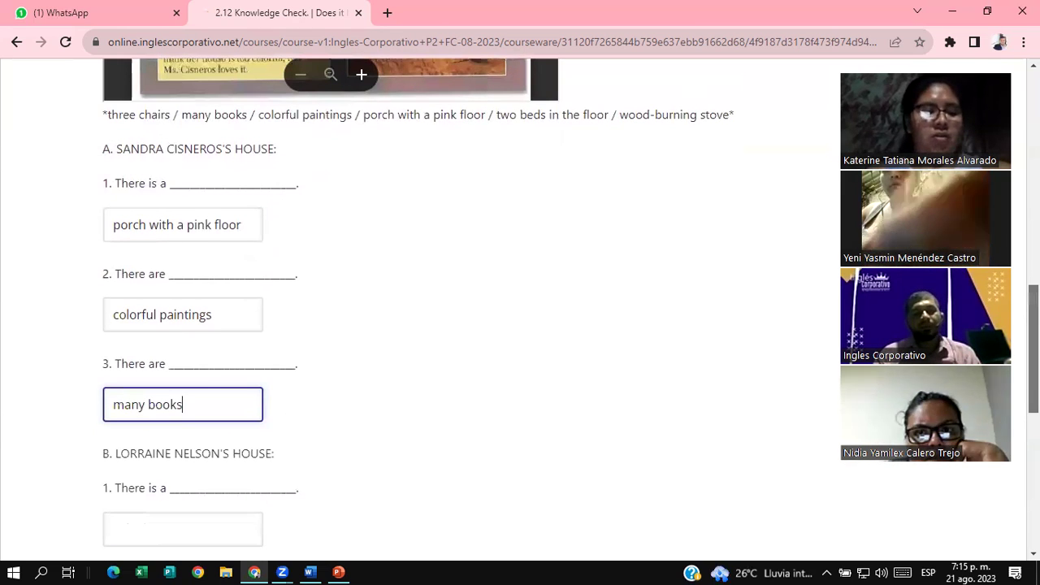
{"action": "scroll", "coordinate": [467, 309], "scroll_direction": "down", "scroll_amount": 1}
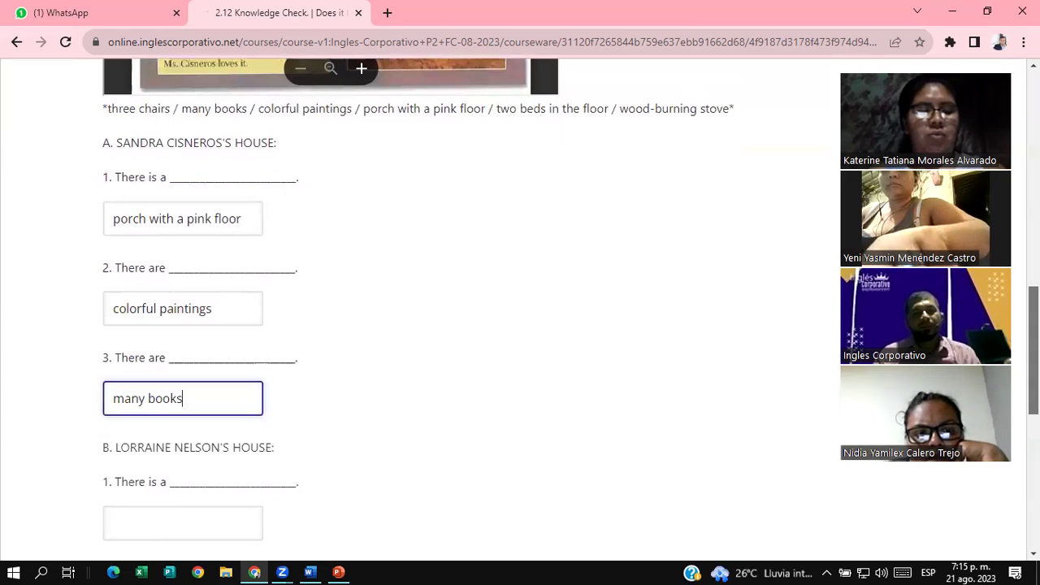
{"action": "scroll", "coordinate": [467, 309], "scroll_direction": "down", "scroll_amount": 1}
{"action": "scroll", "coordinate": [467, 309], "scroll_direction": "down", "scroll_amount": 1}
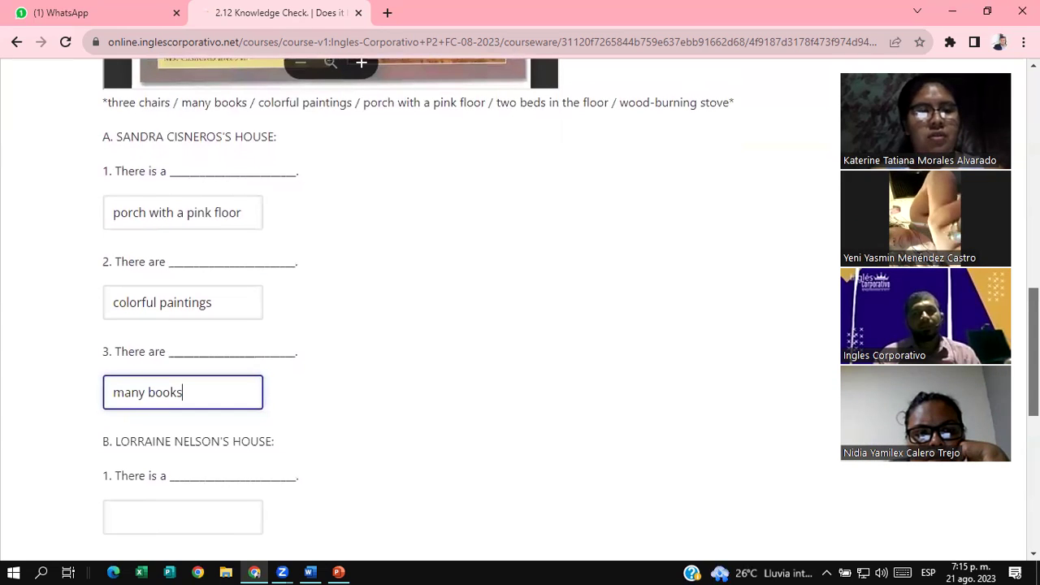
{"action": "scroll", "coordinate": [133, 417], "scroll_direction": "down", "scroll_amount": 2}
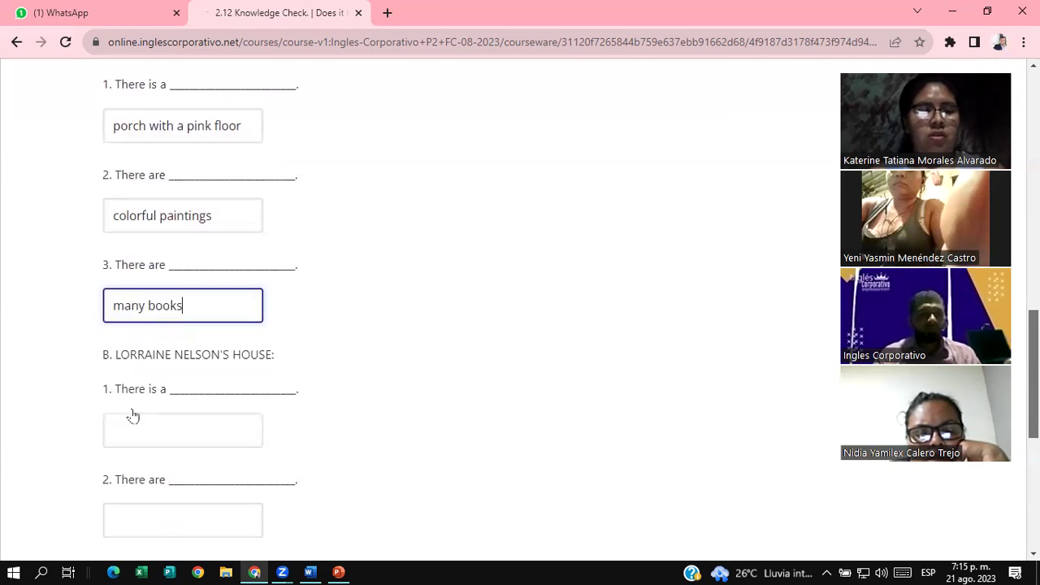
{"action": "scroll", "coordinate": [227, 291], "scroll_direction": "up", "scroll_amount": 1}
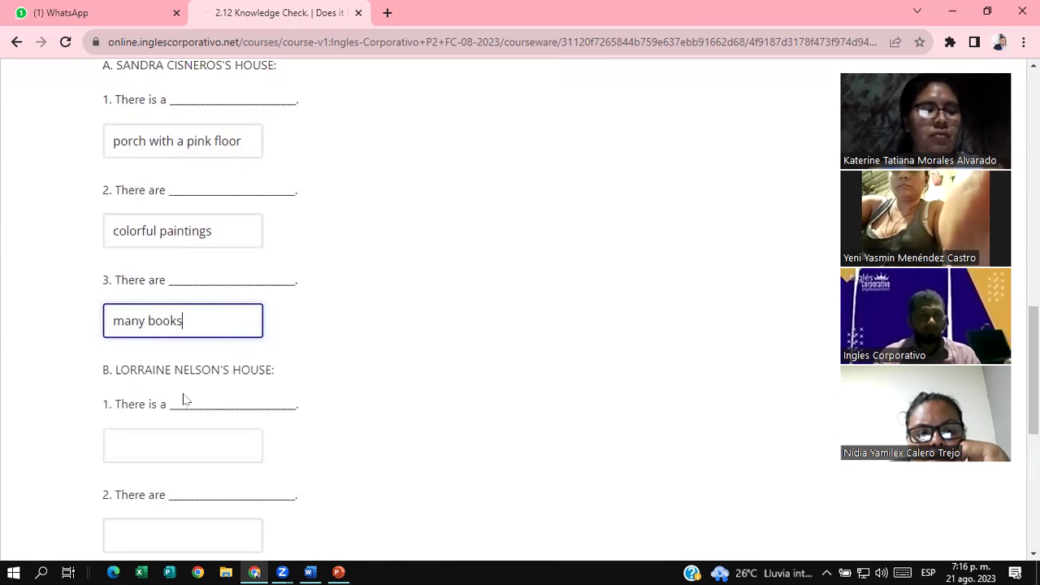
{"action": "key", "text": "Tab"}
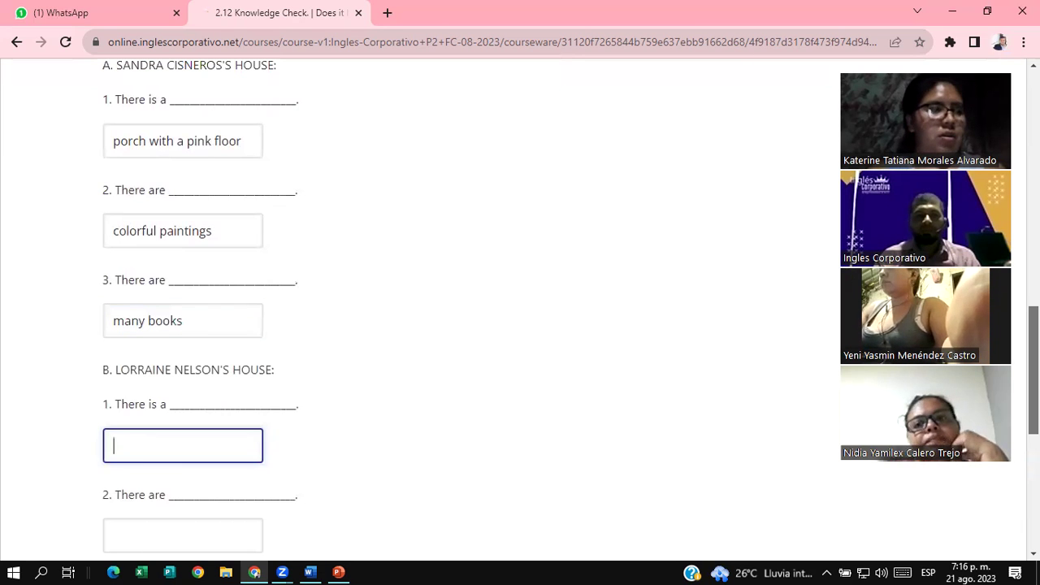
{"action": "scroll", "coordinate": [520, 308], "scroll_direction": "up", "scroll_amount": 3}
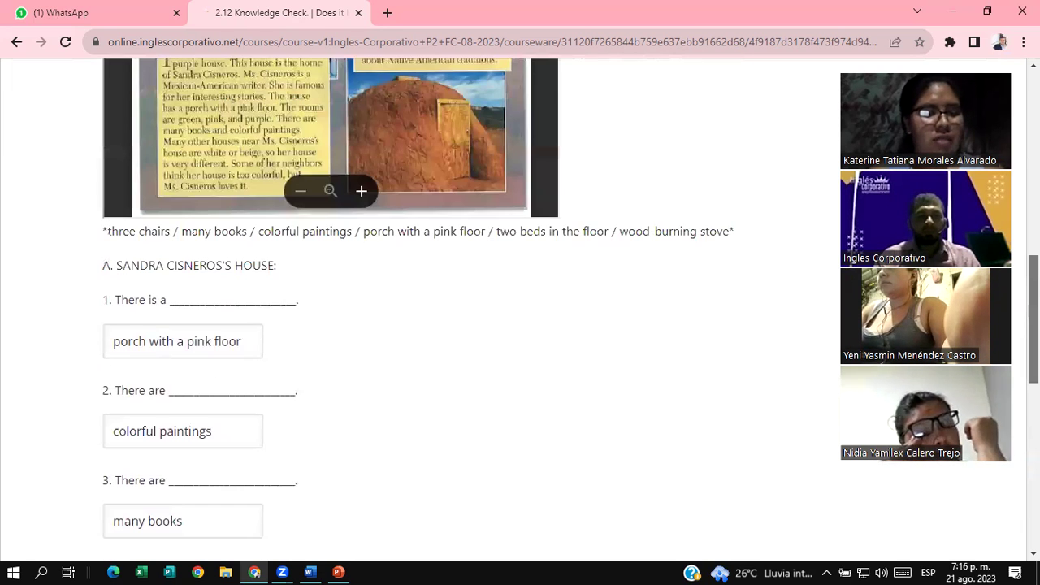
{"action": "scroll", "coordinate": [520, 309], "scroll_direction": "down", "scroll_amount": 1}
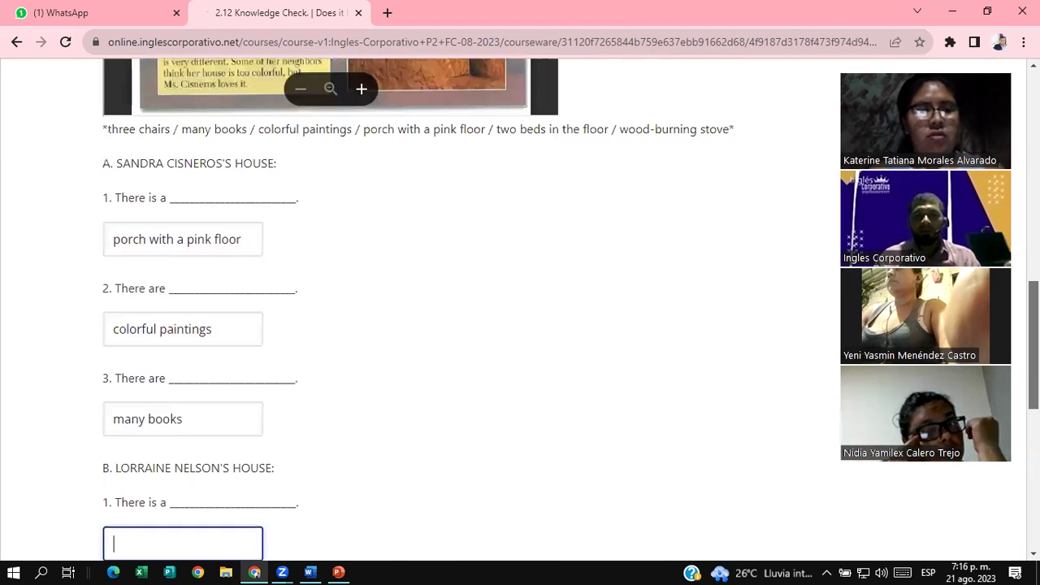
{"action": "scroll", "coordinate": [520, 309], "scroll_direction": "down", "scroll_amount": 1}
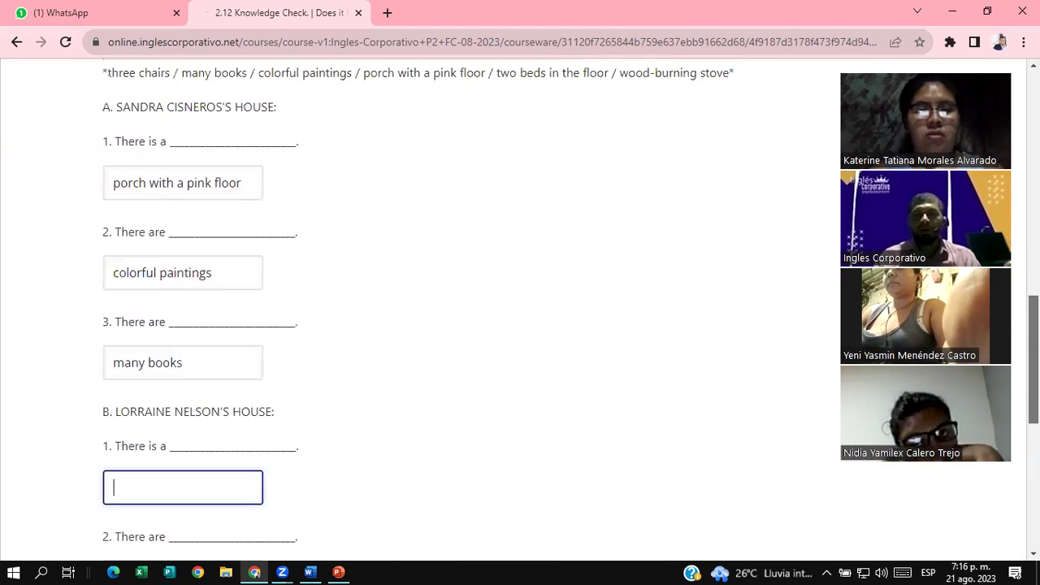
{"action": "type", "text": "wood burning"}
{"action": "key", "text": "BackSpace"}
{"action": "type", "text": "-"}
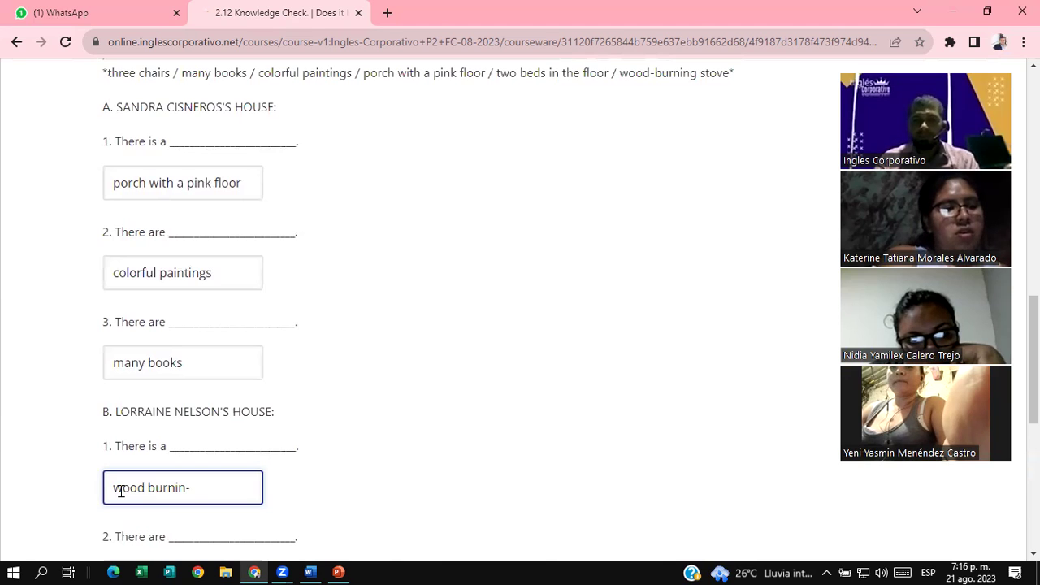
{"action": "type", "text": "stove"}
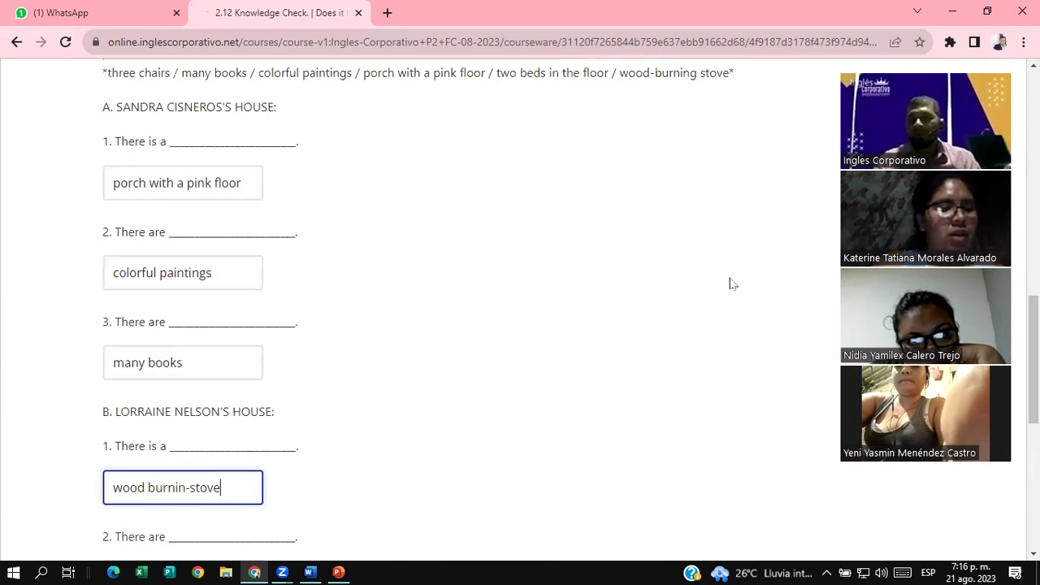
Fill in section B's second sentence, "There are", with the answer "three chairs"
{"action": "scroll", "coordinate": [520, 309], "scroll_direction": "down", "scroll_amount": 3}
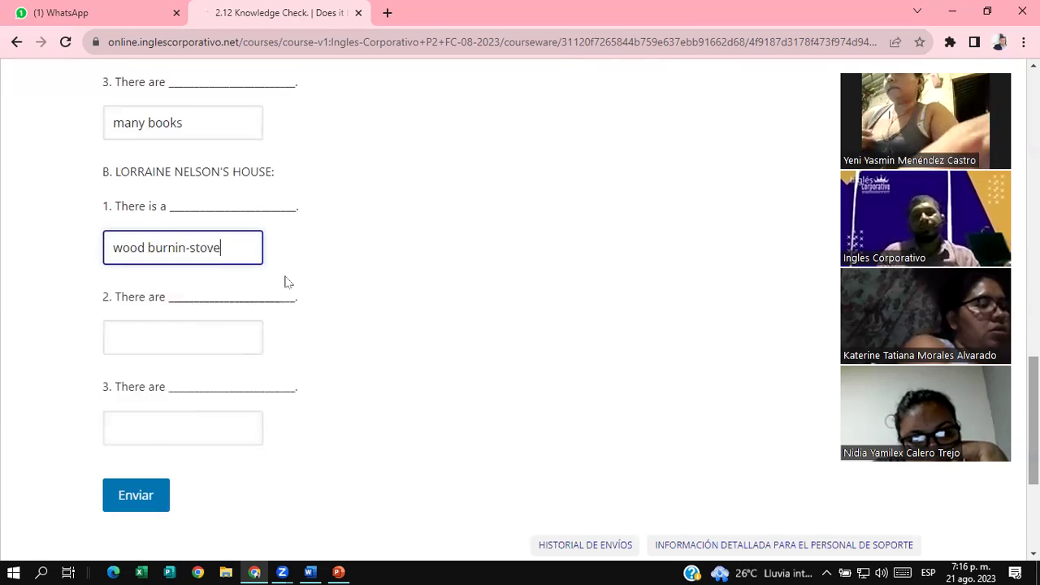
{"action": "left_click", "coordinate": [168, 333]}
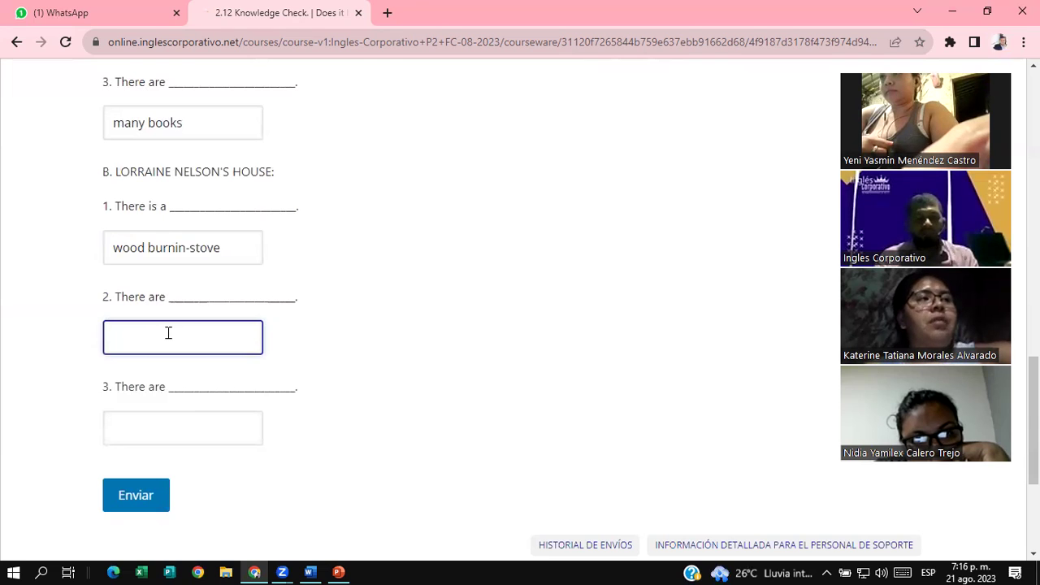
{"action": "type", "text": "three"}
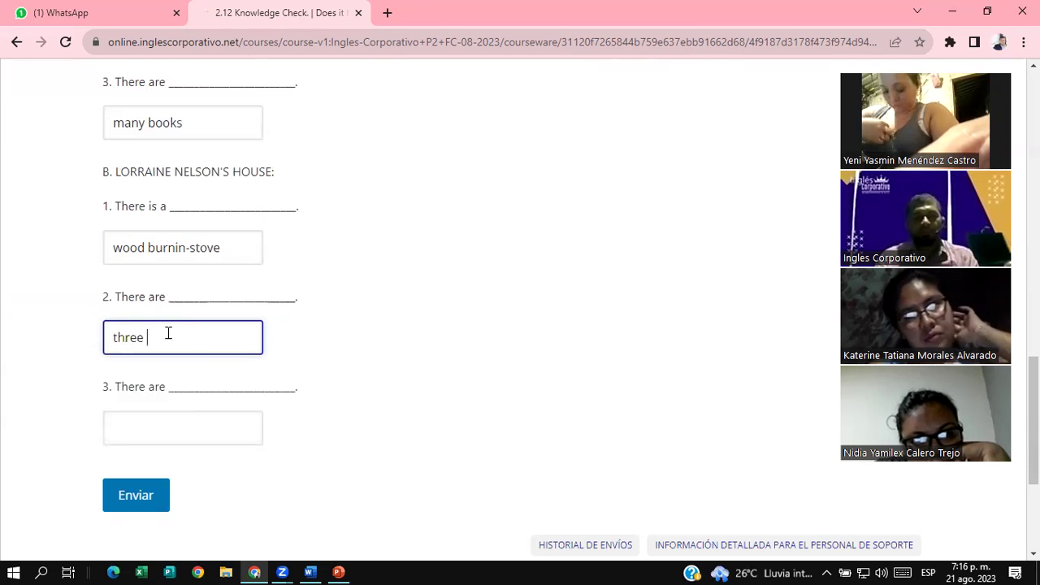
{"action": "type", "text": " chairs"}
{"action": "key", "text": "BackSpace"}
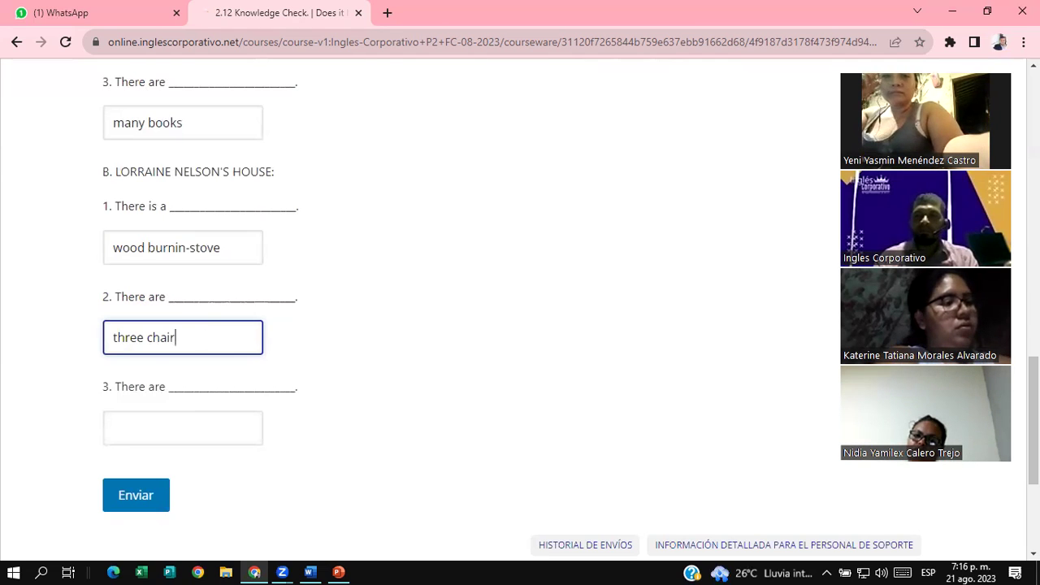
{"action": "scroll", "coordinate": [190, 295], "scroll_direction": "down", "scroll_amount": 1}
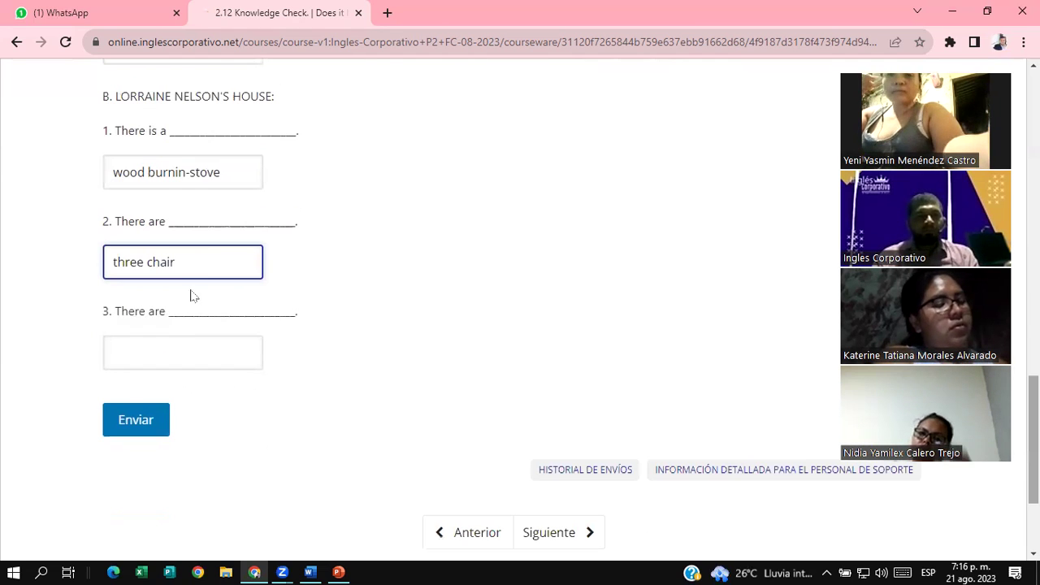
{"action": "left_click", "coordinate": [152, 348]}
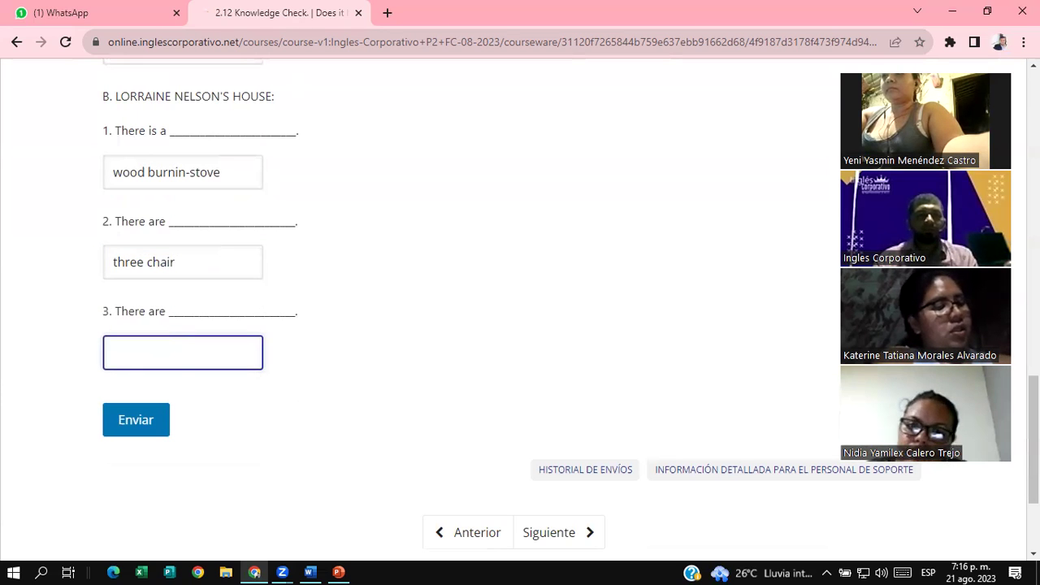
{"action": "left_click", "coordinate": [227, 270]}
{"action": "type", "text": "s"}
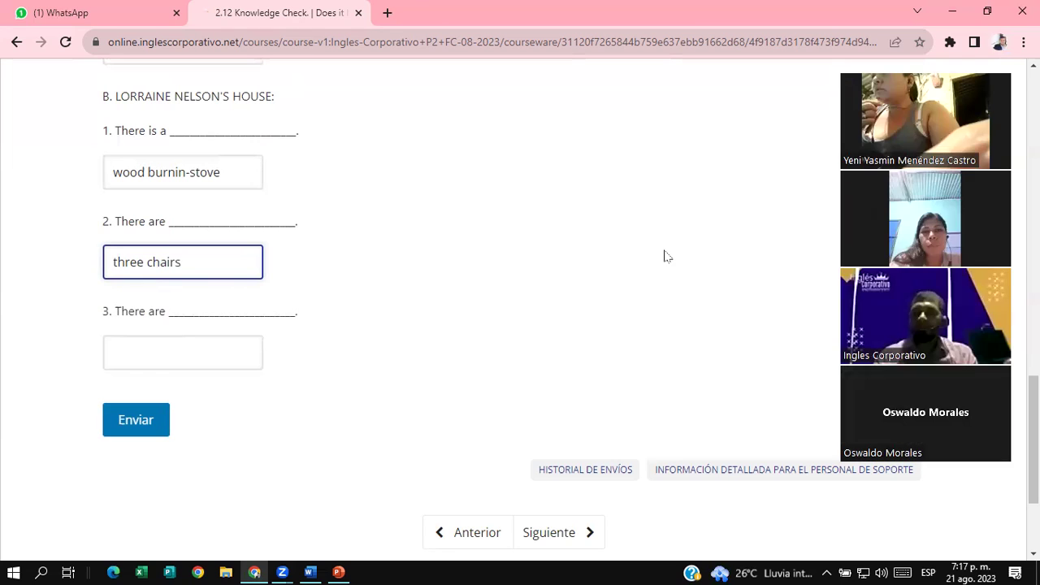
Fill in section B's third sentence with "two beds in the floor" and submit the Knowledge Check answers
{"action": "left_click", "coordinate": [212, 349]}
{"action": "type", "text": "two beds "}
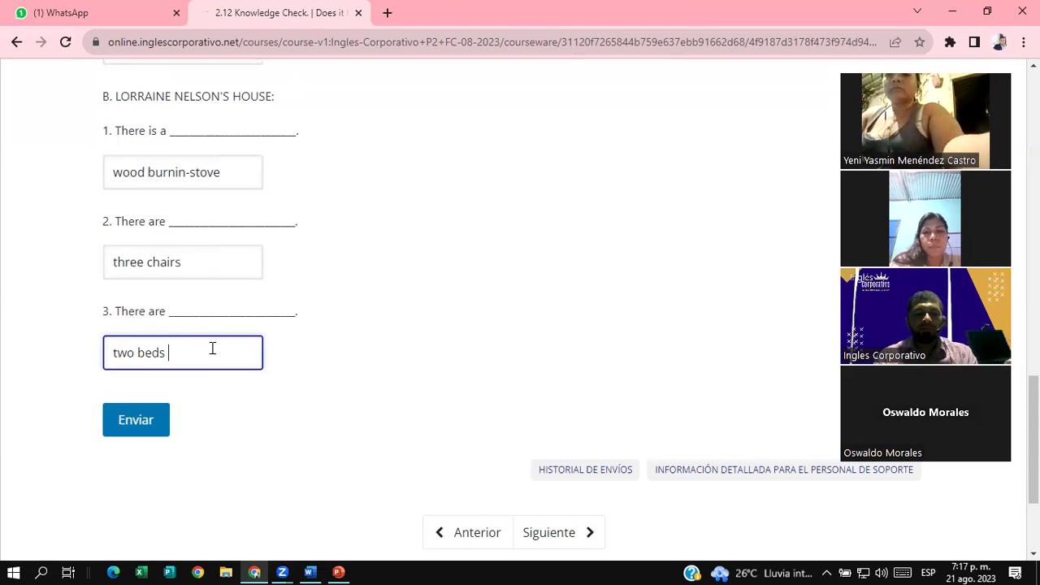
{"action": "type", "text": "in the floor"}
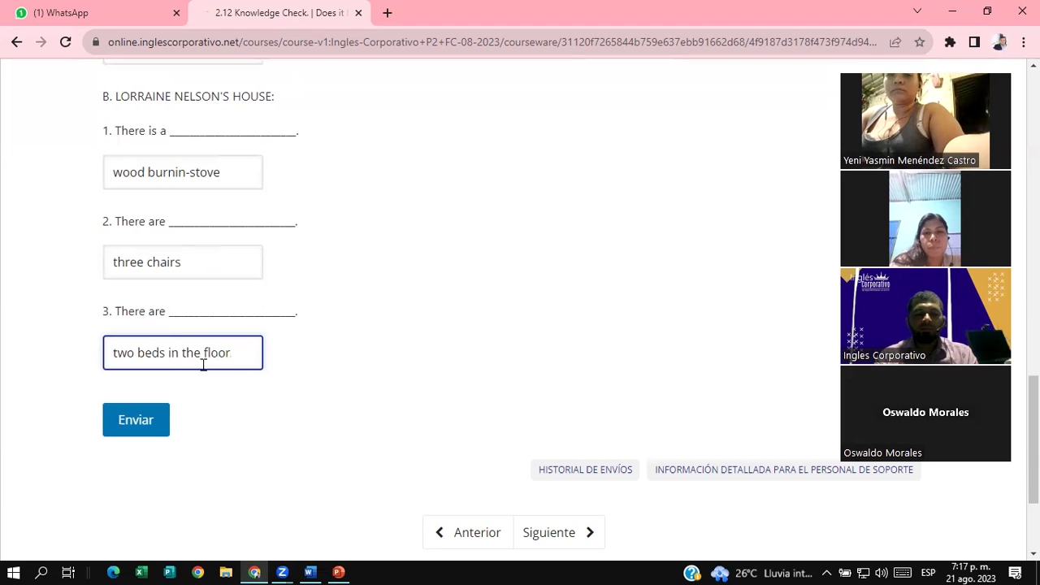
{"action": "left_click", "coordinate": [140, 420]}
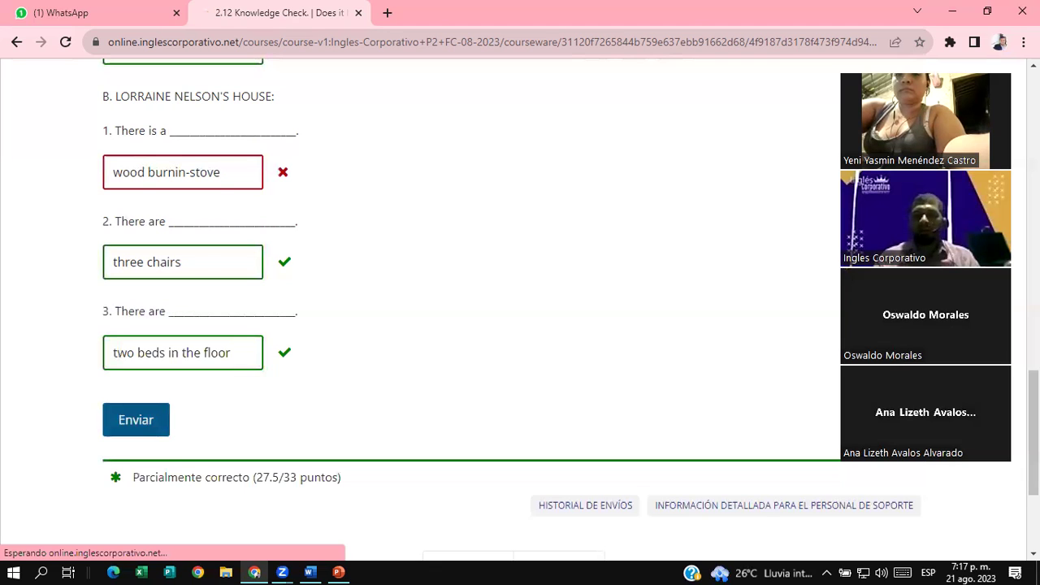
Try adding an asterisk to the end of section B's first answer
{"action": "scroll", "coordinate": [223, 476], "scroll_direction": "up", "scroll_amount": 3}
{"action": "left_click", "coordinate": [223, 471]}
{"action": "type", "text": "*"}
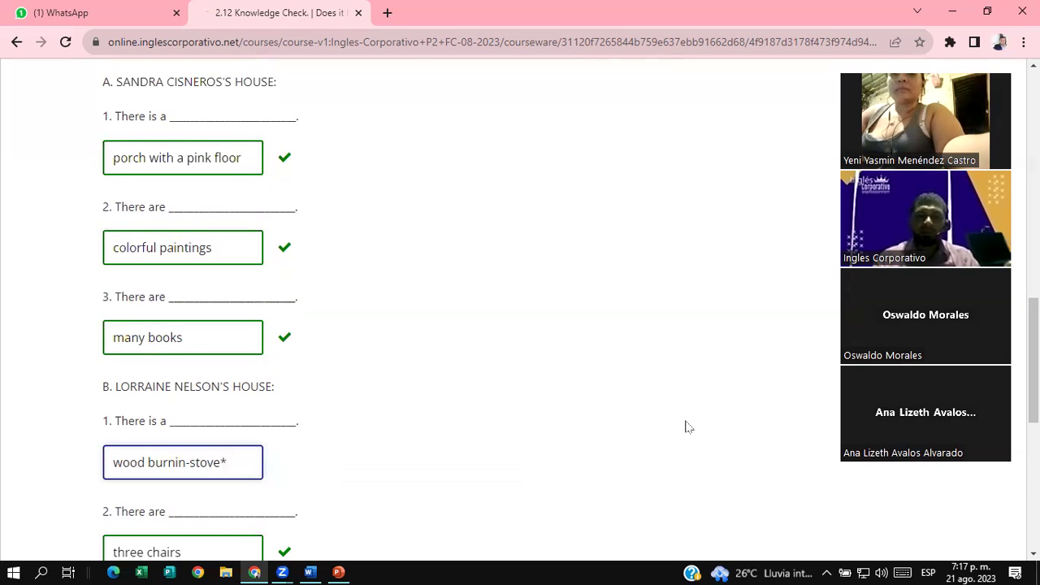
{"action": "key", "text": "Return"}
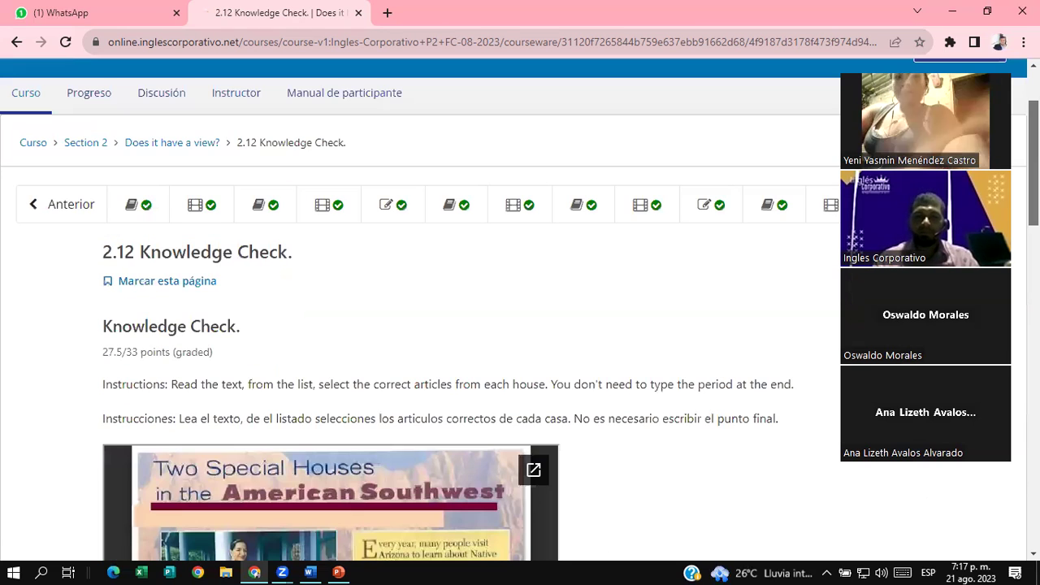
Re-enter the hyphen before "stove" in section B's first answer after checking the phrase list, and resubmit the answers
{"action": "scroll", "coordinate": [423, 325], "scroll_direction": "down", "scroll_amount": 1}
{"action": "scroll", "coordinate": [520, 325], "scroll_direction": "down", "scroll_amount": 1}
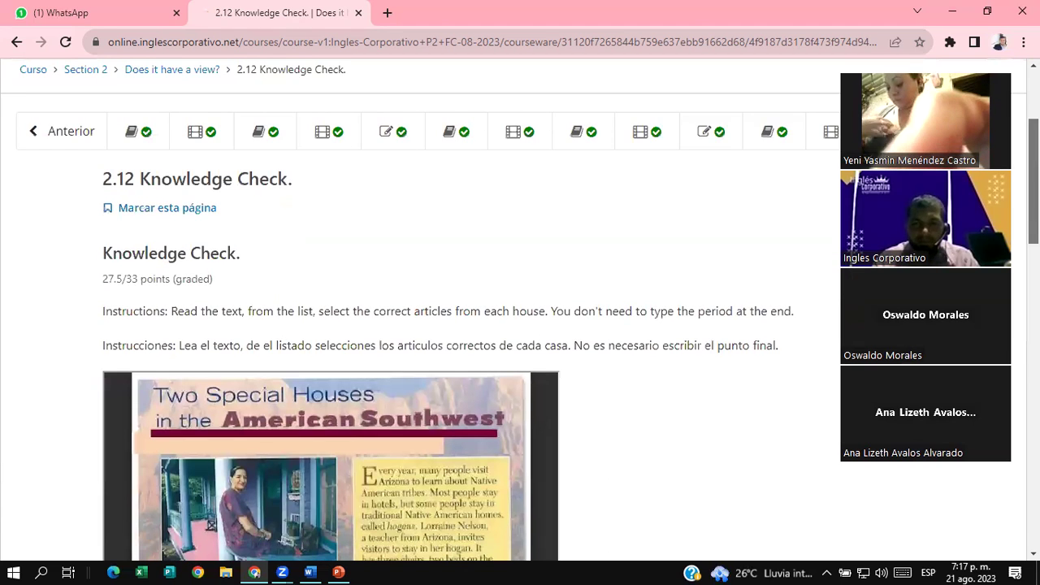
{"action": "scroll", "coordinate": [519, 325], "scroll_direction": "up", "scroll_amount": 1}
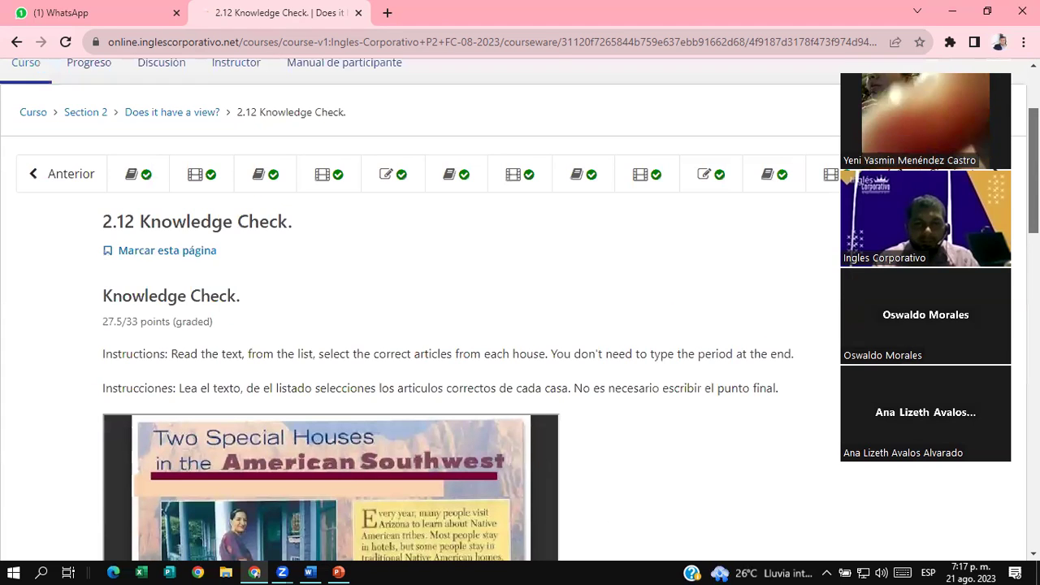
{"action": "scroll", "coordinate": [520, 325], "scroll_direction": "down", "scroll_amount": 5}
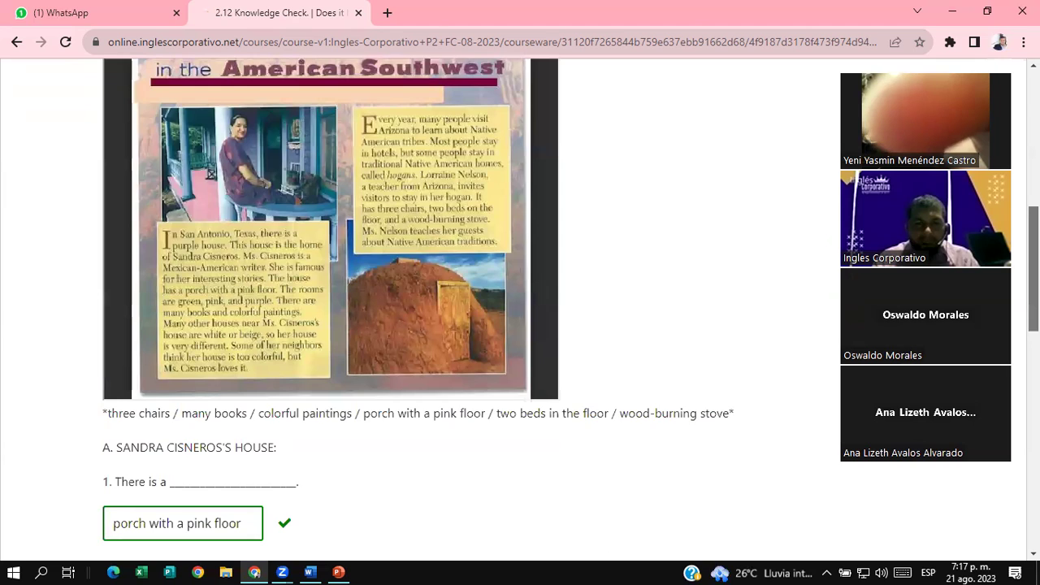
{"action": "scroll", "coordinate": [520, 324], "scroll_direction": "down", "scroll_amount": 3}
{"action": "scroll", "coordinate": [520, 325], "scroll_direction": "down", "scroll_amount": 3}
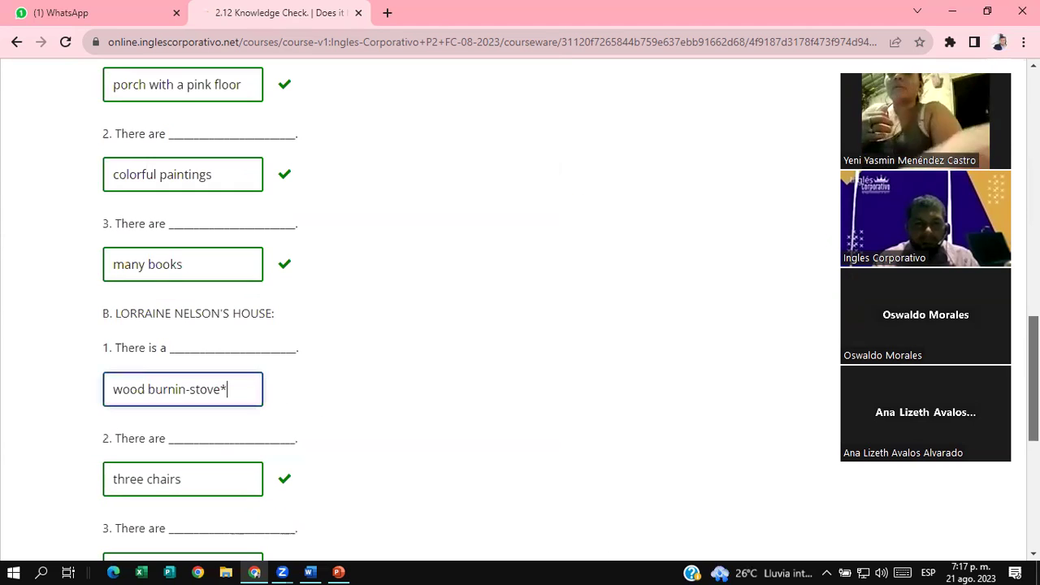
{"action": "scroll", "coordinate": [190, 372], "scroll_direction": "down", "scroll_amount": 1}
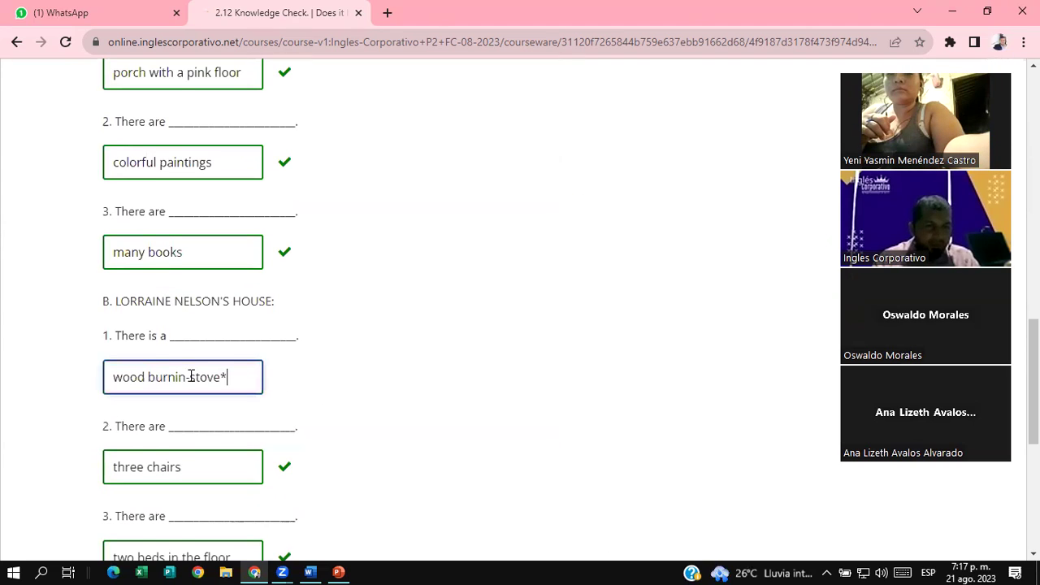
{"action": "key", "text": "BackSpace"}
{"action": "type", "text": "-"}
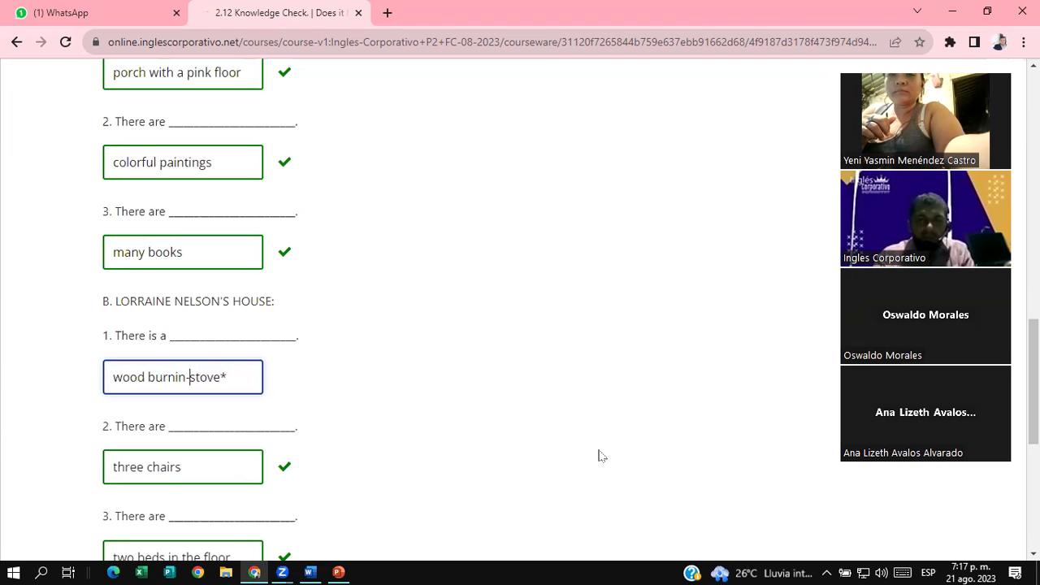
{"action": "scroll", "coordinate": [186, 245], "scroll_direction": "down", "scroll_amount": 5}
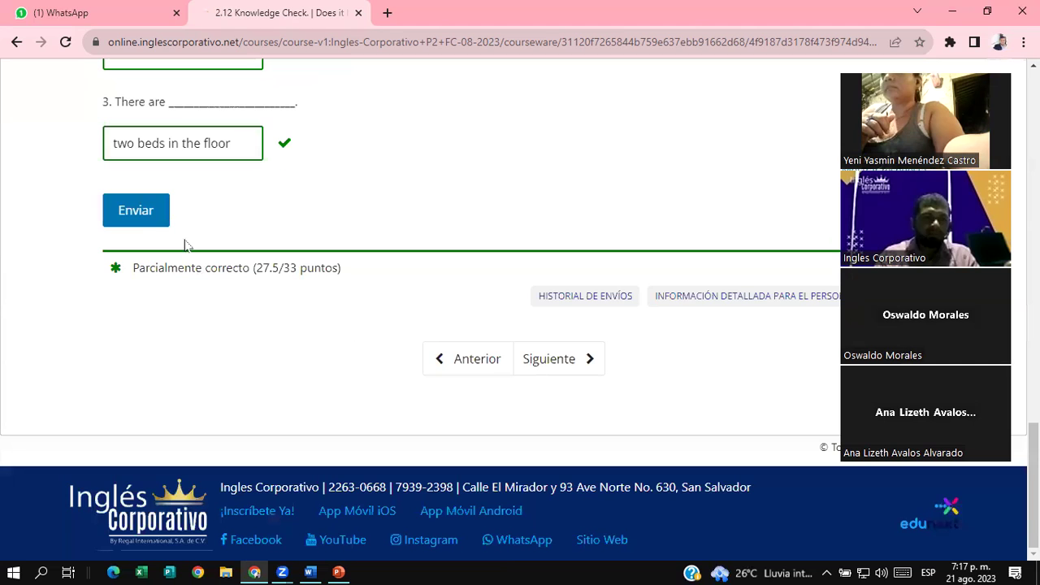
{"action": "left_click", "coordinate": [143, 218]}
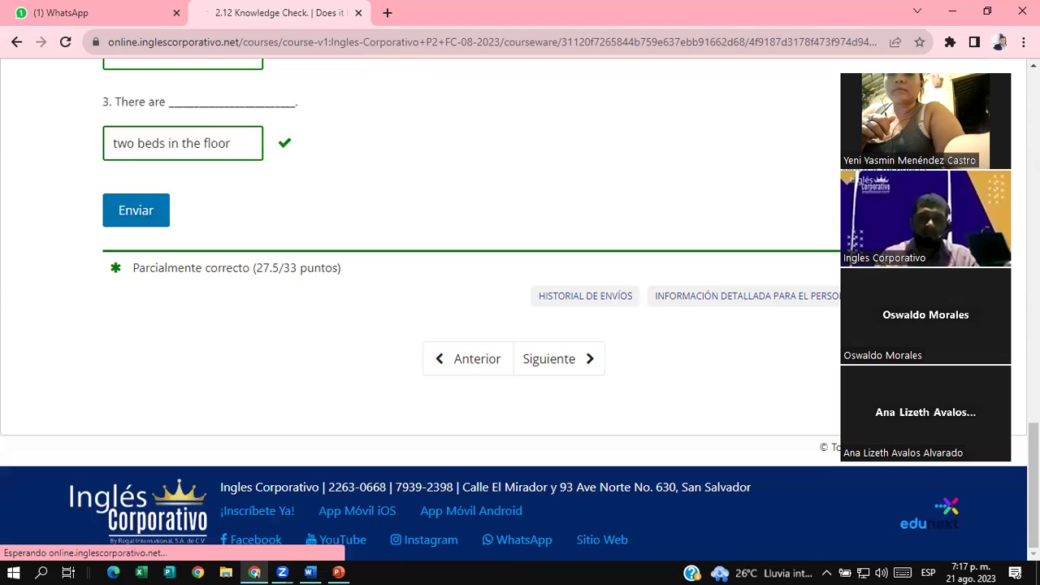
Correct section B's first answer to "wood-burnin stove", moving the hyphen after "wood" and removing the asterisk
{"action": "scroll", "coordinate": [471, 309], "scroll_direction": "up", "scroll_amount": 5}
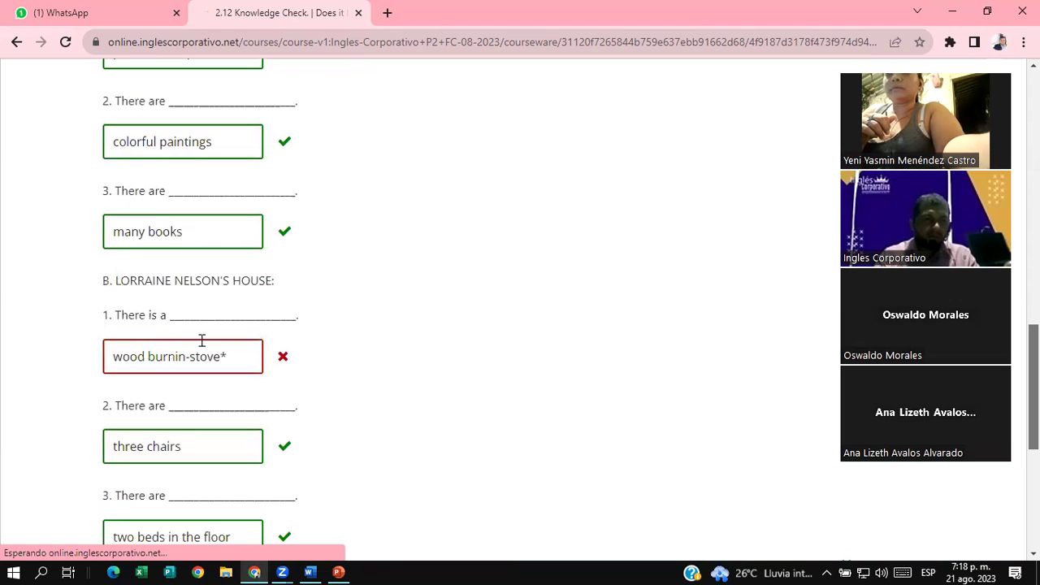
{"action": "left_click", "coordinate": [149, 355]}
{"action": "key", "text": "BackSpace"}
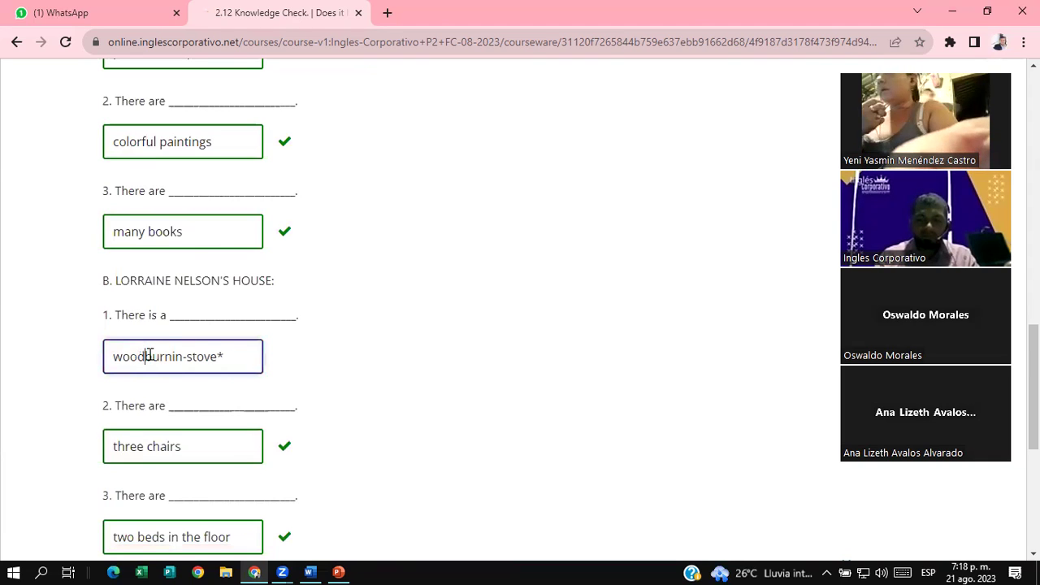
{"action": "type", "text": "-"}
{"action": "key", "text": "BackSpace"}
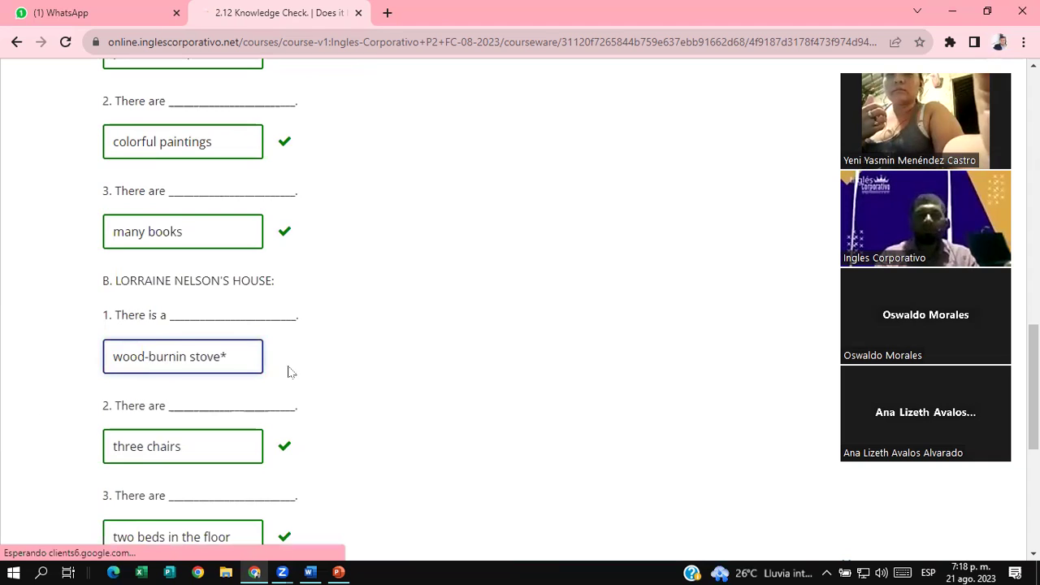
{"action": "left_click", "coordinate": [239, 351]}
{"action": "key", "text": "BackSpace"}
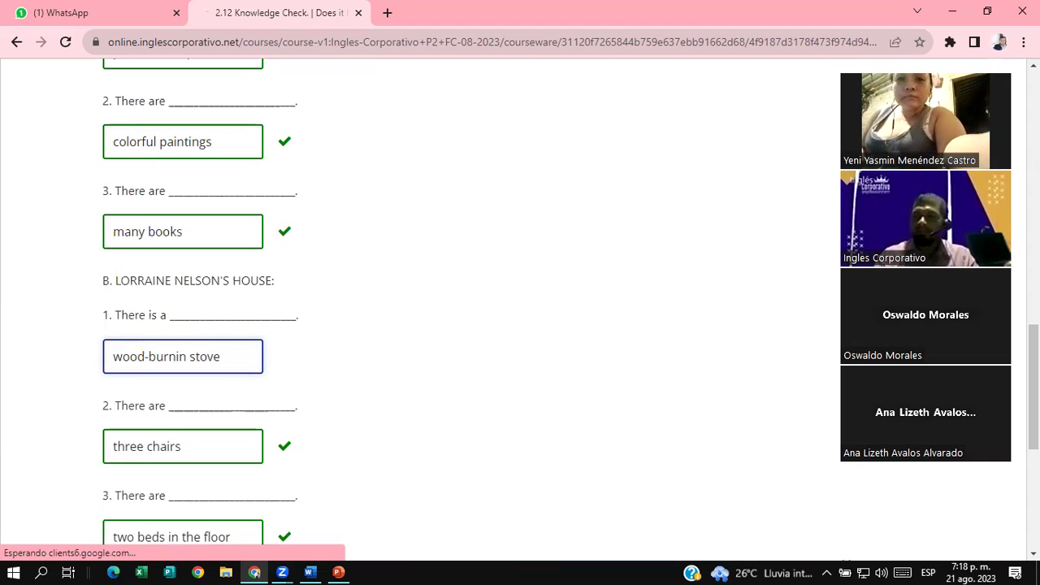
Resubmit the Knowledge Check answers and compare section B's first answer with the phrase list above section A
{"action": "scroll", "coordinate": [115, 218], "scroll_direction": "down", "scroll_amount": 5}
{"action": "left_click", "coordinate": [116, 210]}
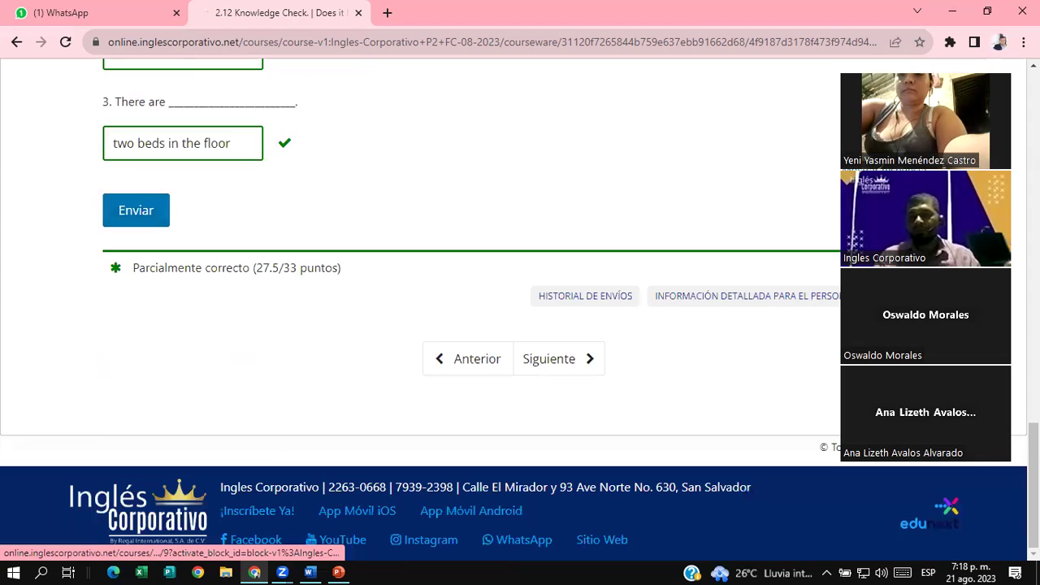
{"action": "scroll", "coordinate": [520, 309], "scroll_direction": "up", "scroll_amount": 10}
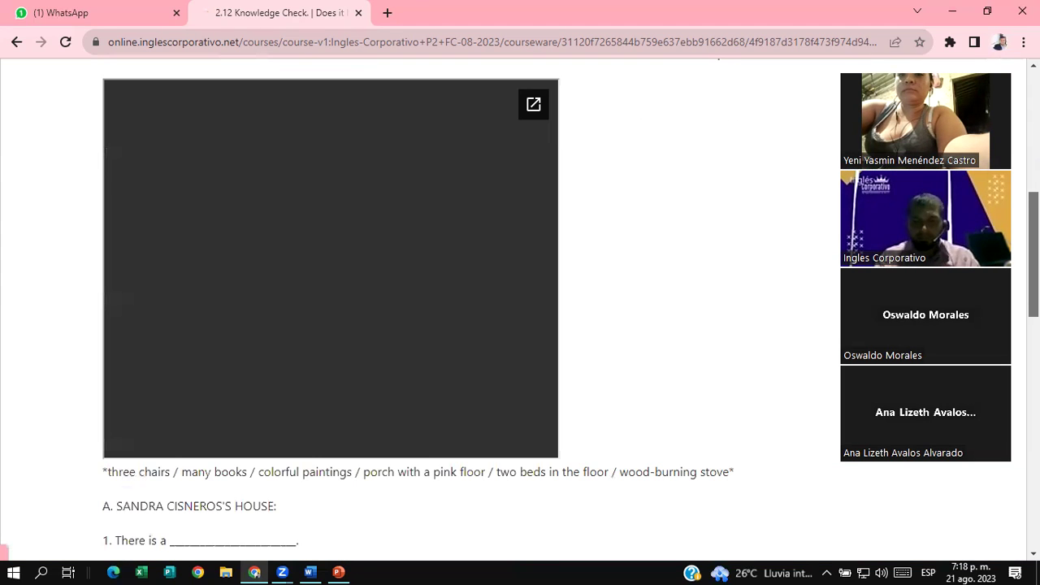
{"action": "scroll", "coordinate": [520, 309], "scroll_direction": "down", "scroll_amount": 1}
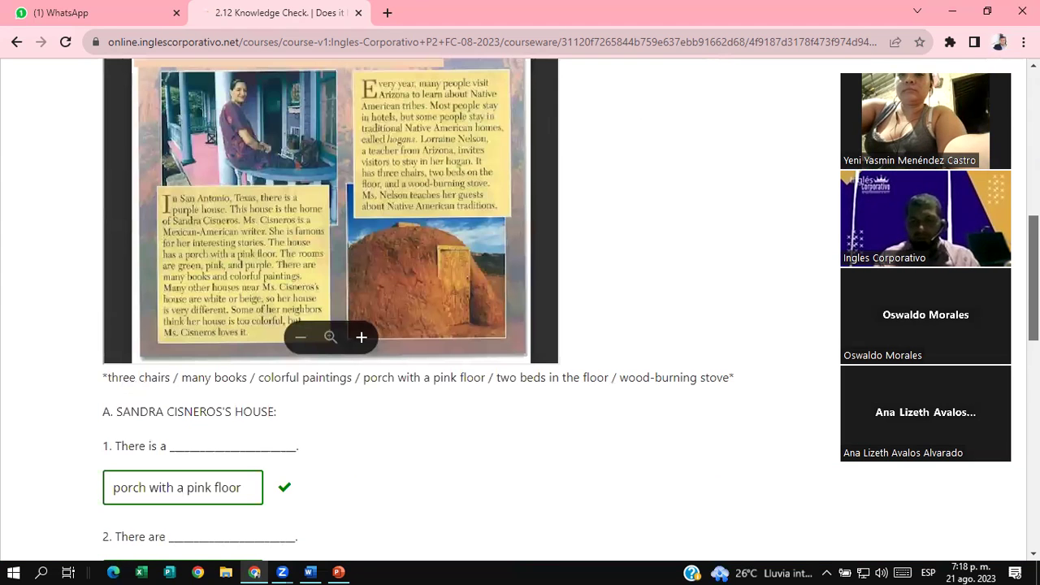
{"action": "scroll", "coordinate": [520, 309], "scroll_direction": "down", "scroll_amount": 1}
{"action": "scroll", "coordinate": [270, 379], "scroll_direction": "down", "scroll_amount": 4}
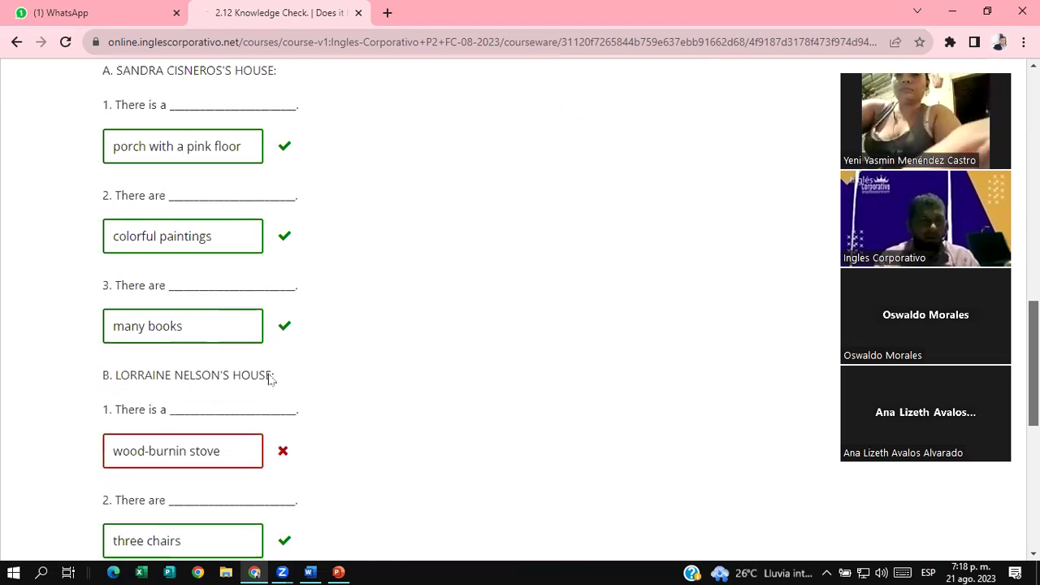
Correct section B's first answer to "wood-burning stove" by adding the missing "g", and resubmit the answers
{"action": "left_click", "coordinate": [120, 451]}
{"action": "key", "text": "BackSpace"}
{"action": "type", "text": "w"}
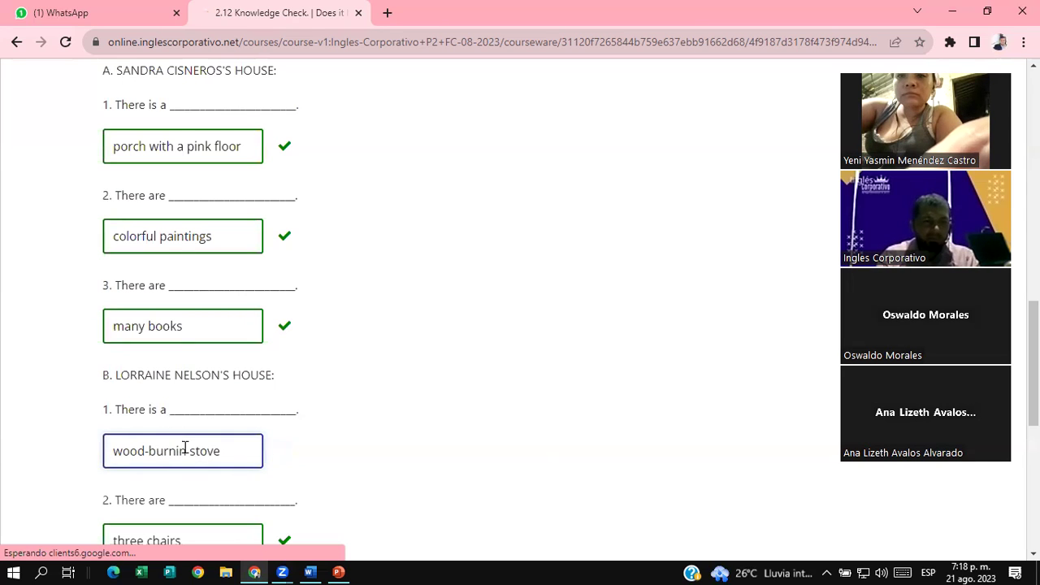
{"action": "left_click", "coordinate": [186, 450]}
{"action": "type", "text": "g"}
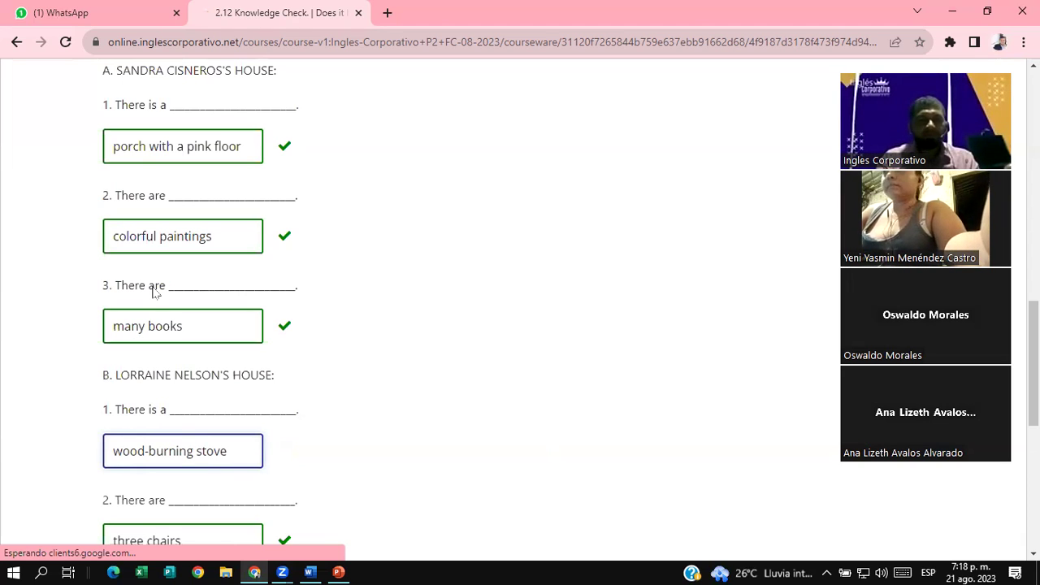
{"action": "scroll", "coordinate": [155, 293], "scroll_direction": "down", "scroll_amount": 5}
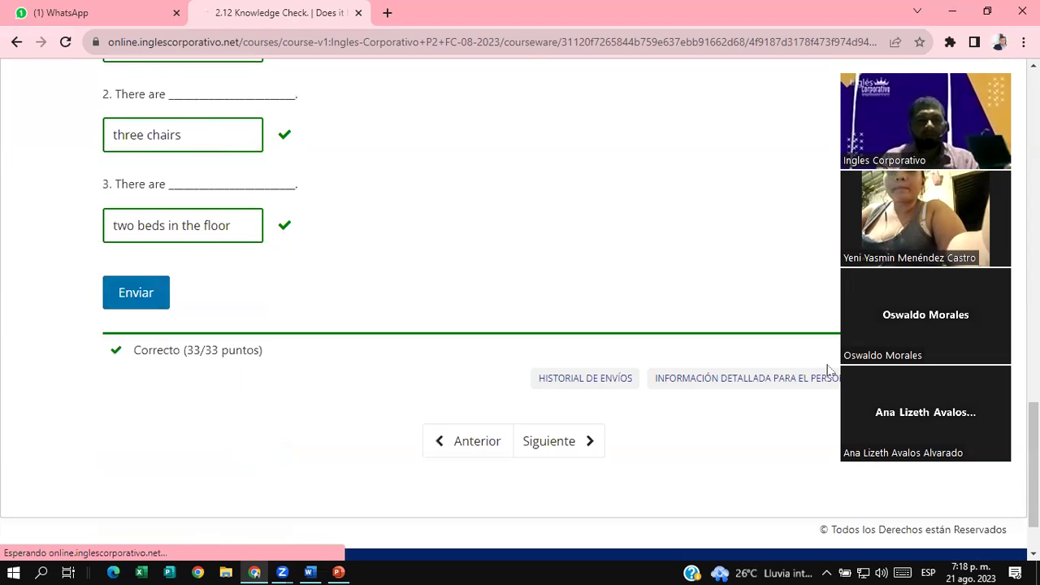